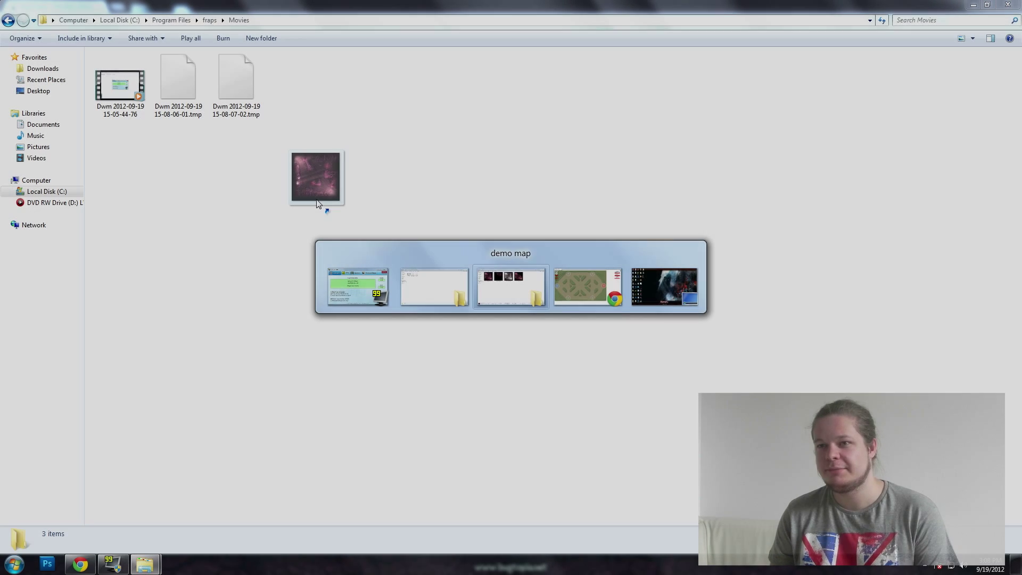
key("alt+Tab")
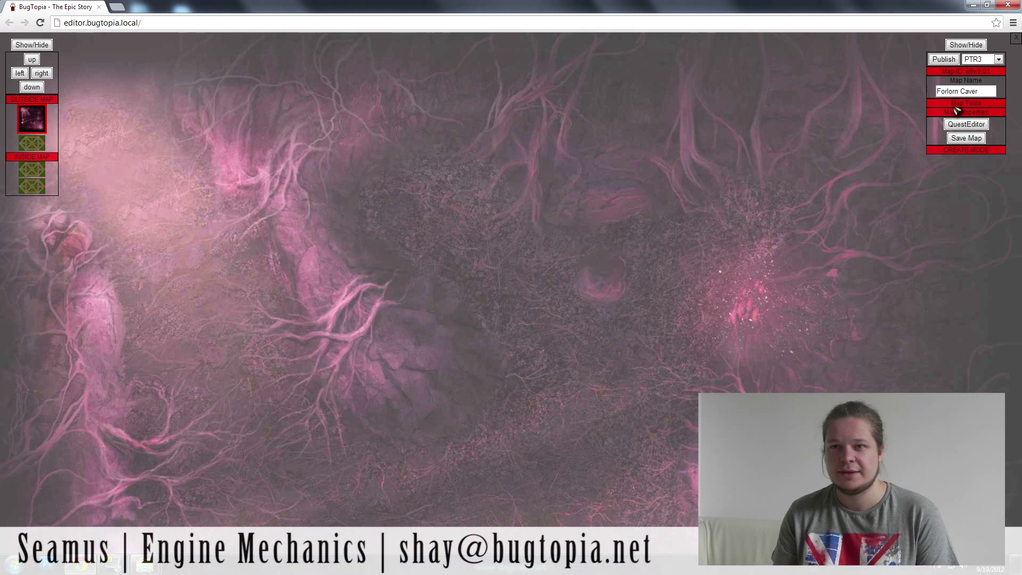
Drop Hegemony, start with minimum players, allow 1–5 players, and save Forlorn Caver.
left_click(956, 109)
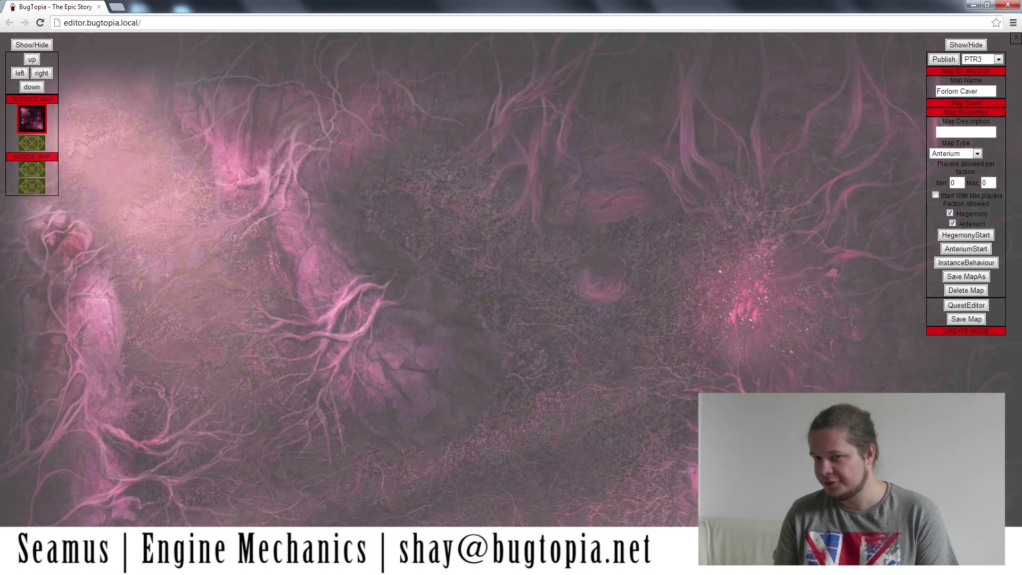
left_click(950, 214)
left_click(935, 195)
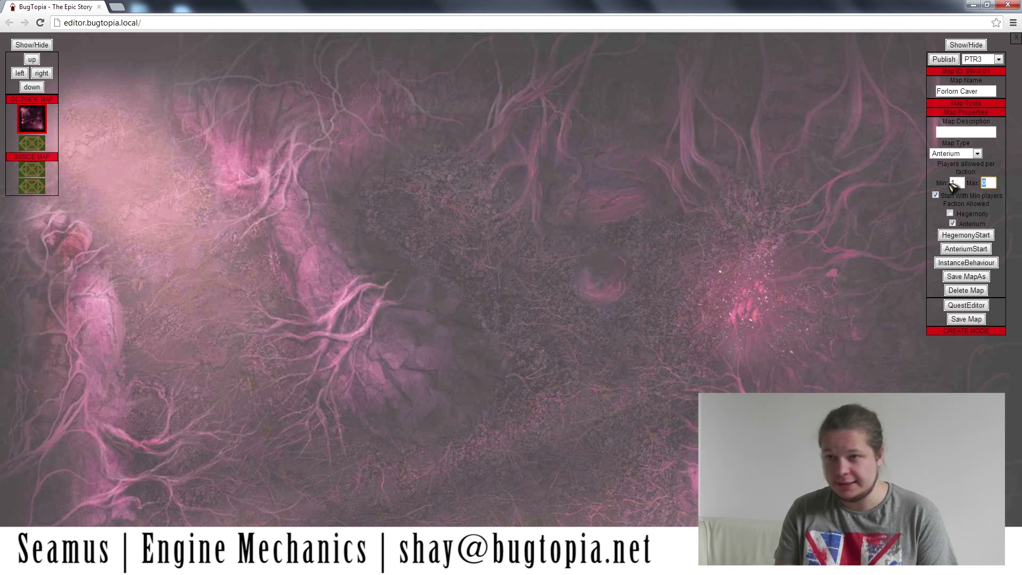
double_click(988, 183)
type("5")
left_click(968, 319)
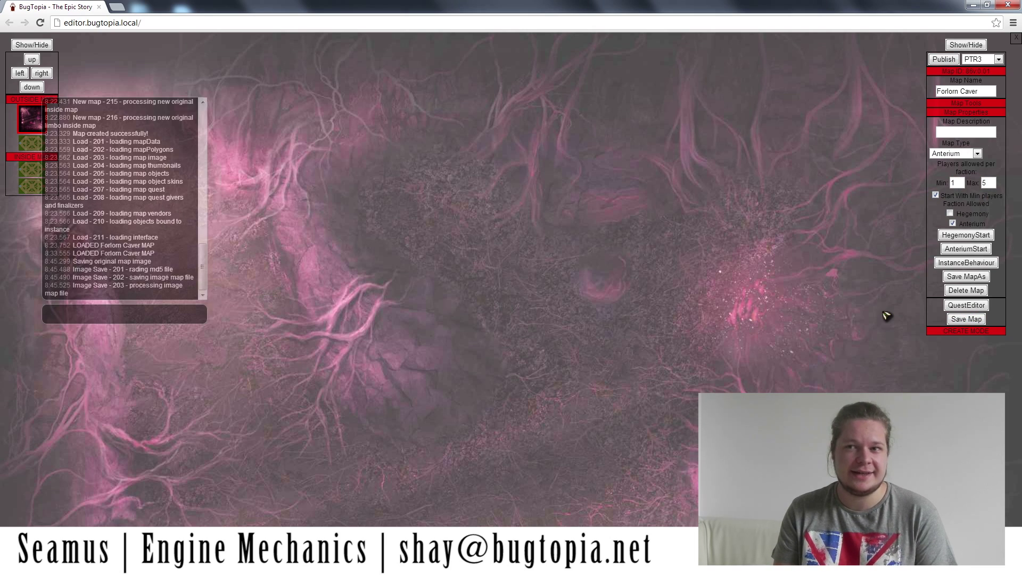
key("Up")
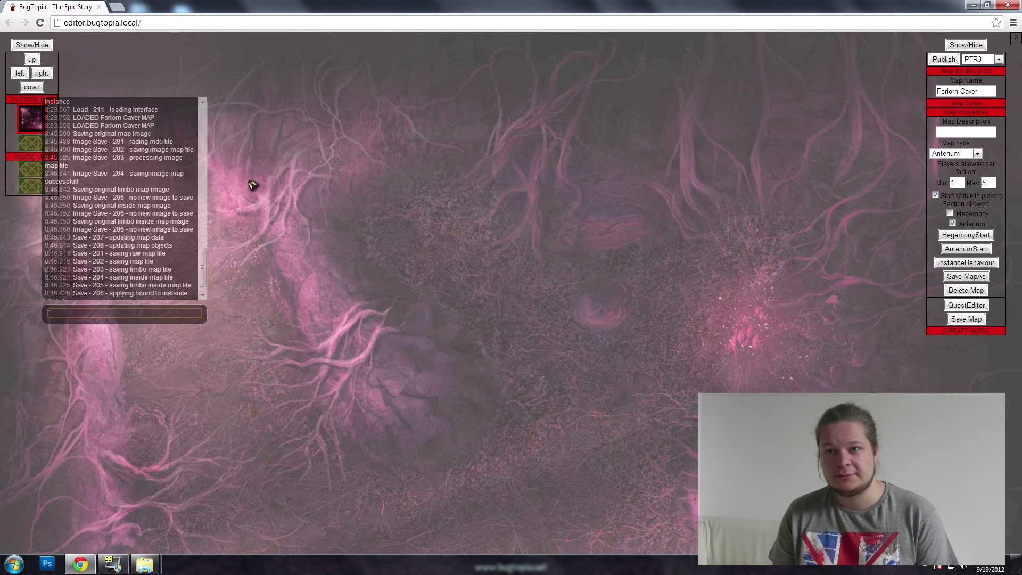
left_click(371, 135)
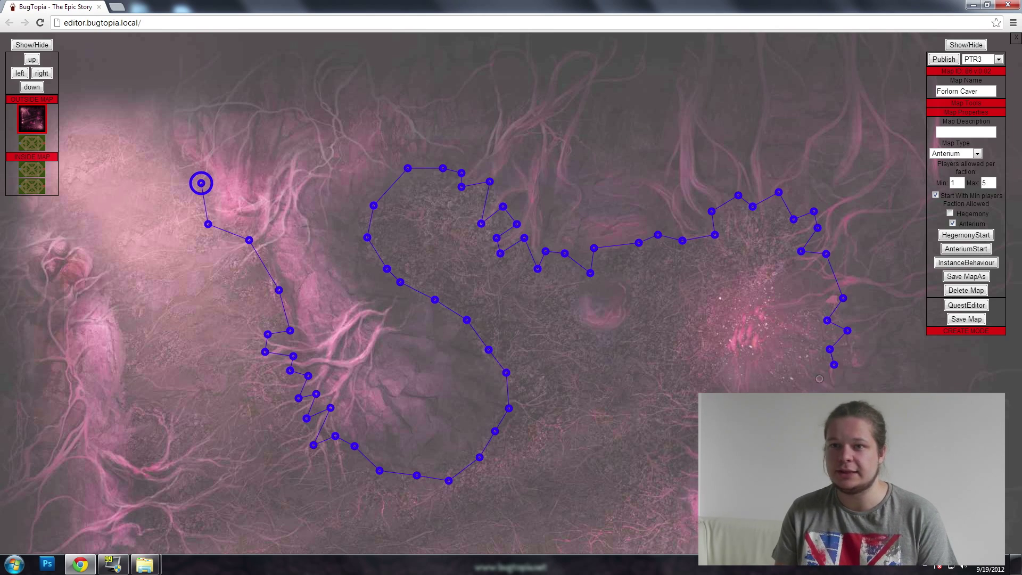
Extend the point chain along the cave's right side and hide the map settings panel.
mouse_move(739, 390)
left_mouse_down()
mouse_move(671, 392)
mouse_move(647, 472)
left_mouse_up()
scroll(636, 484, "down", 3)
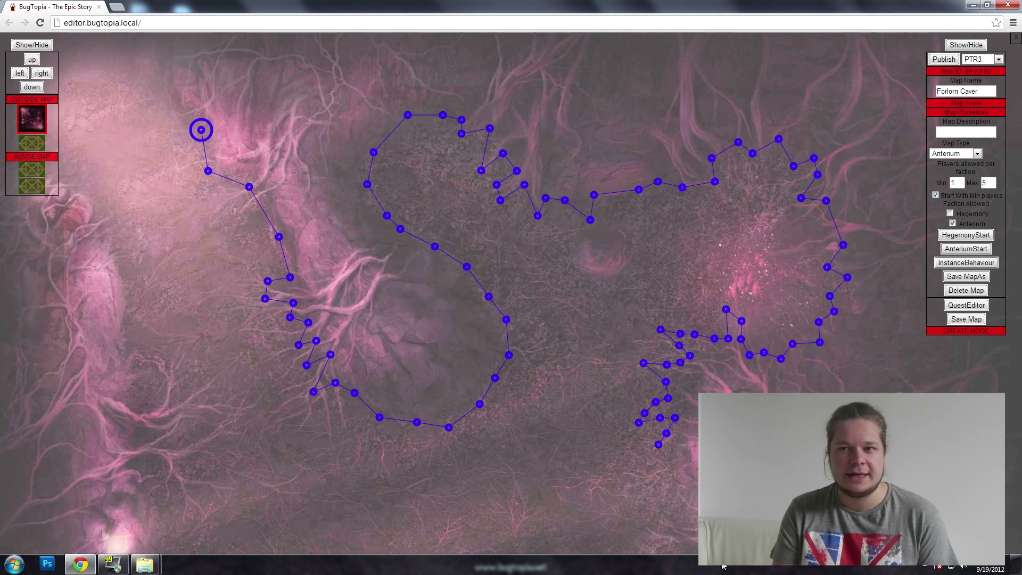
scroll(635, 485, "down", 3)
scroll(892, 72, "up", 3)
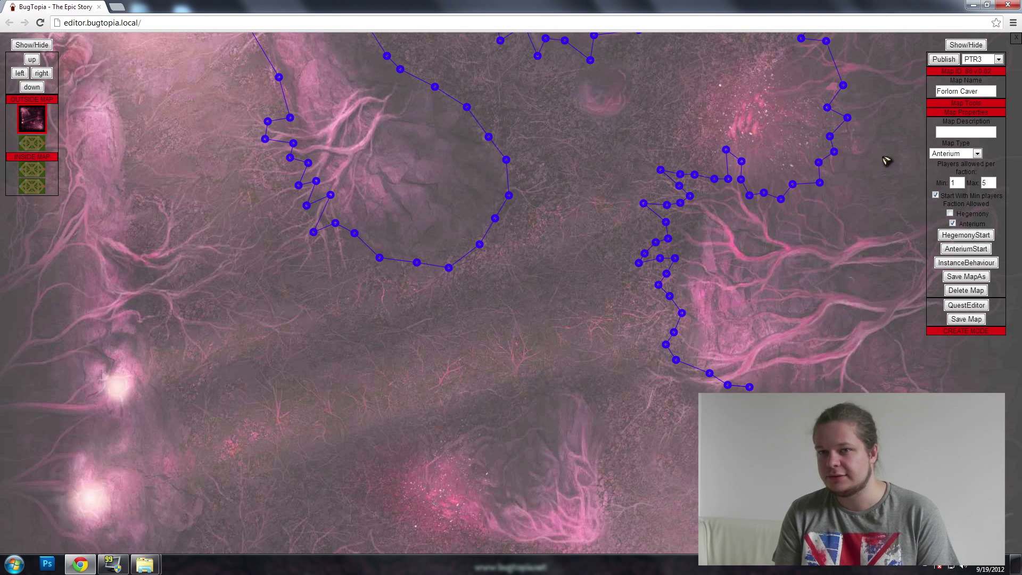
scroll(887, 161, "up", 3)
left_click(967, 45)
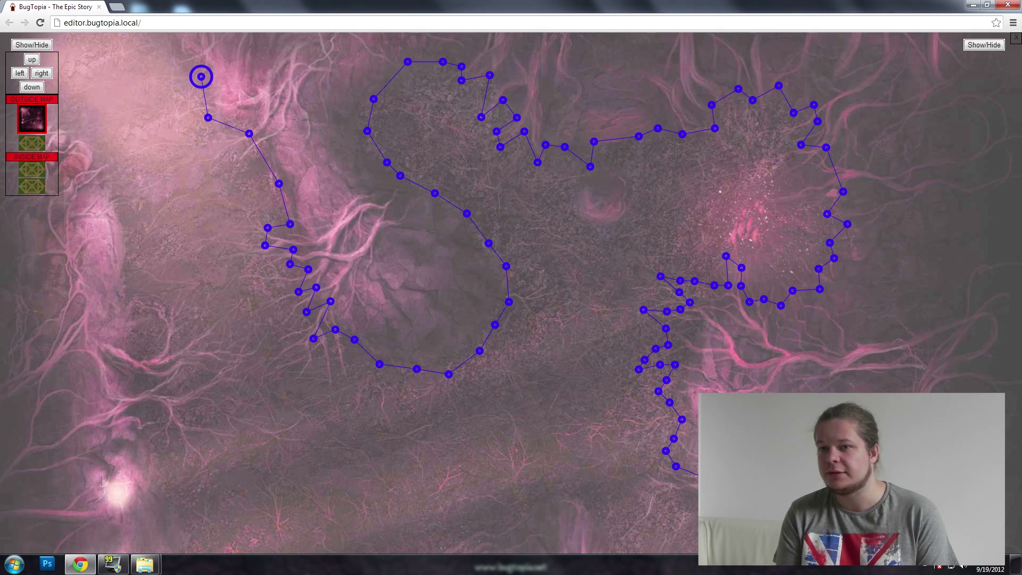
scroll(880, 42, "down", 3)
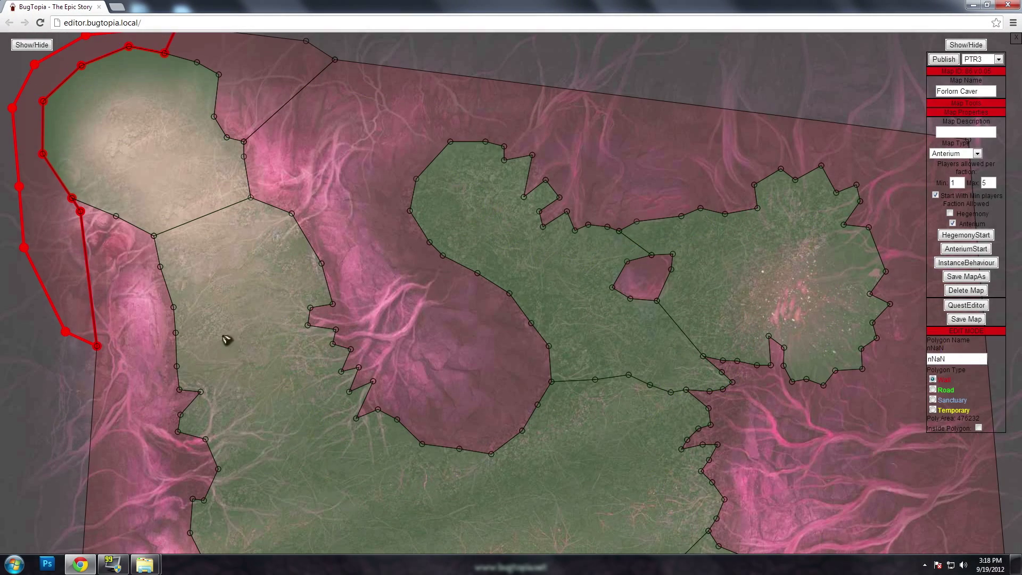
scroll(521, 520, "down", 2)
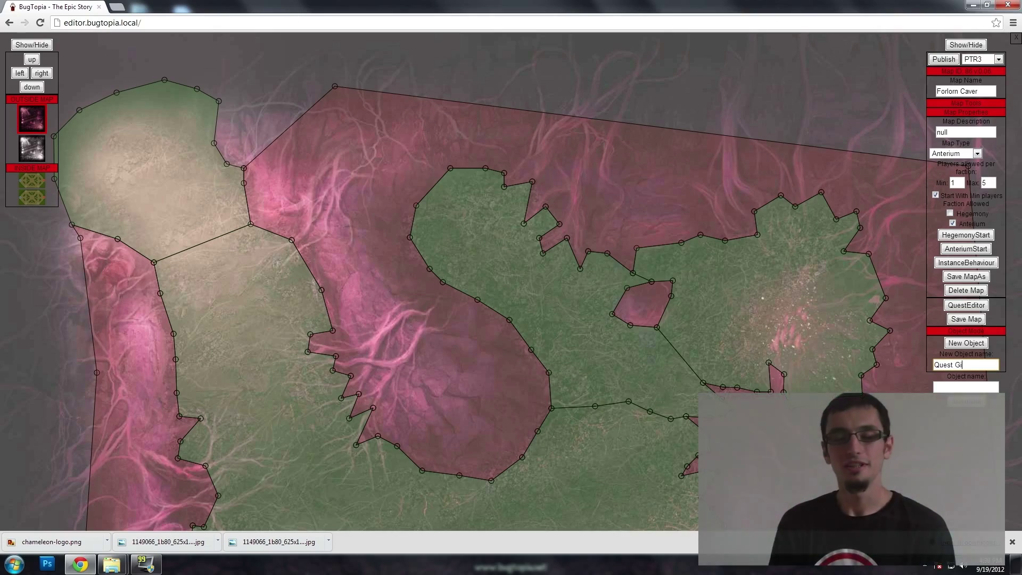
type("Giver")
Place a Quest Giver on the upper-left polygon corner and open its skin editor.
left_click(239, 239)
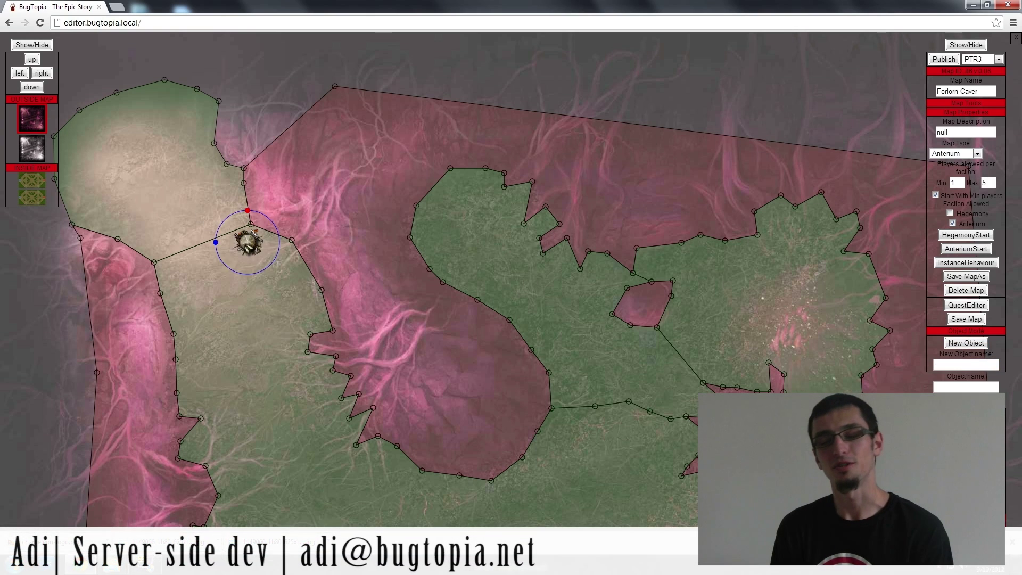
mouse_move(240, 240)
left_mouse_down()
mouse_move(208, 245)
mouse_move(231, 350)
left_mouse_up()
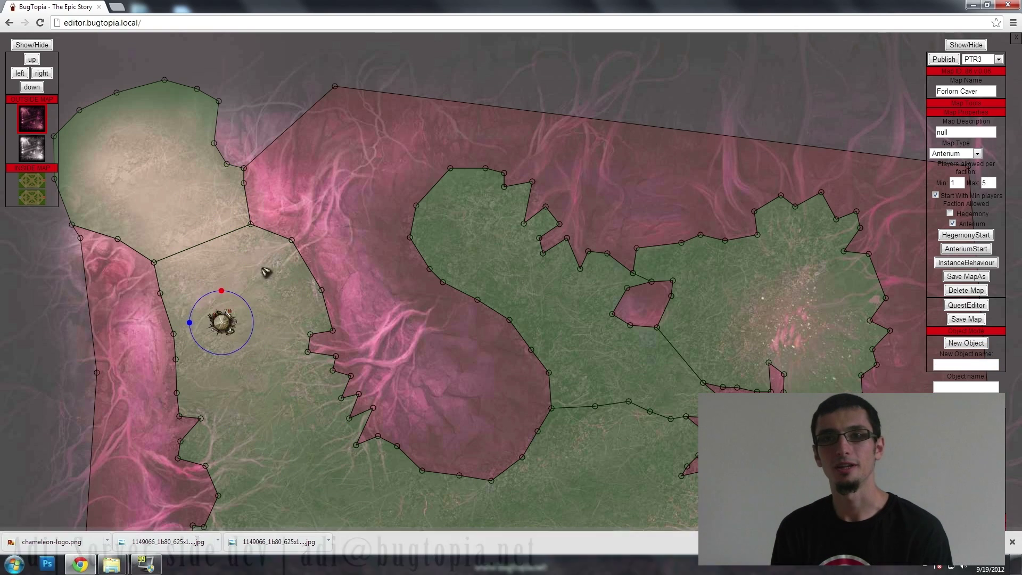
left_click_drag(266, 273, 254, 255)
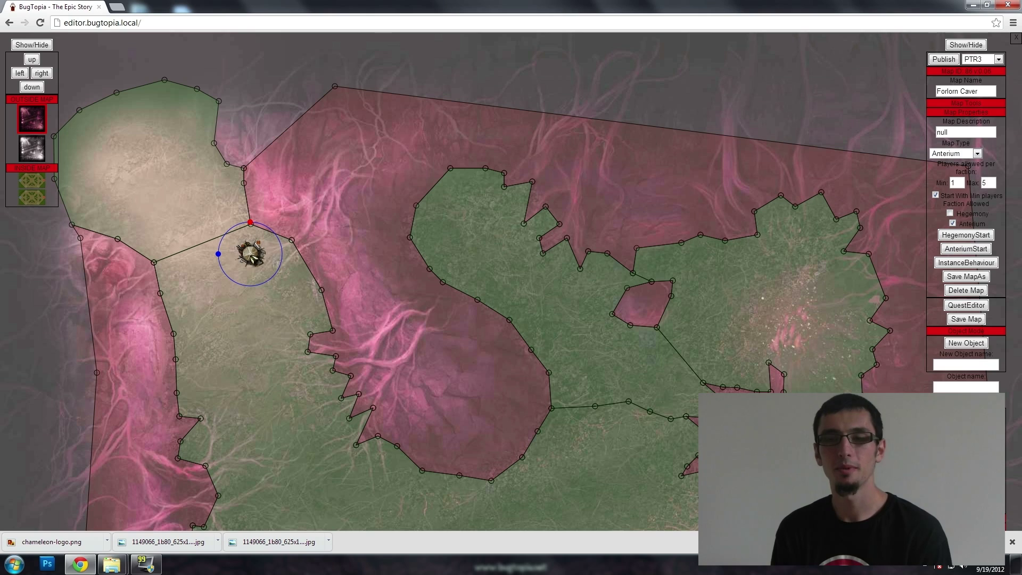
double_click(264, 254)
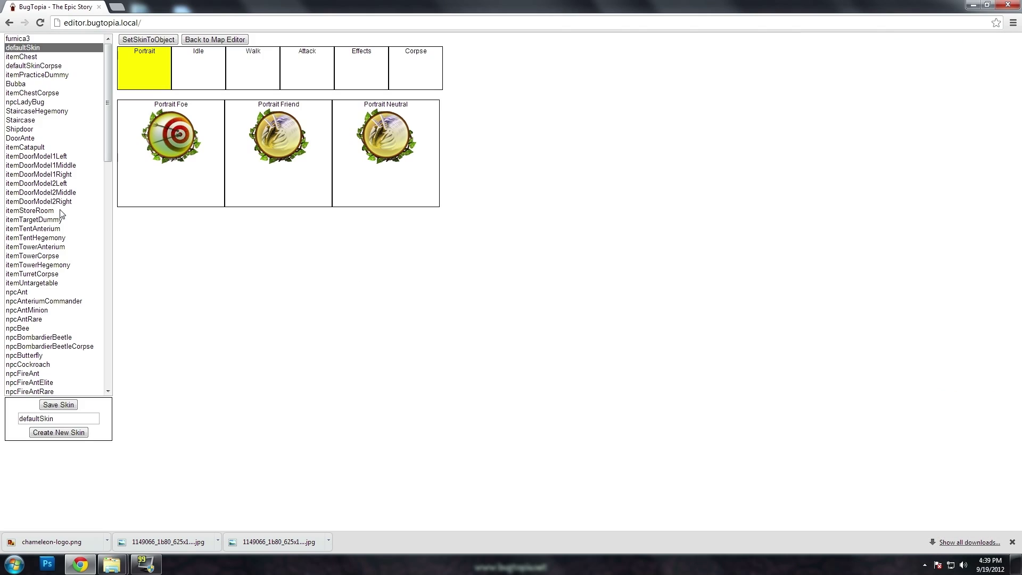
Preview the default skin's idle and walk animations.
left_click(199, 67)
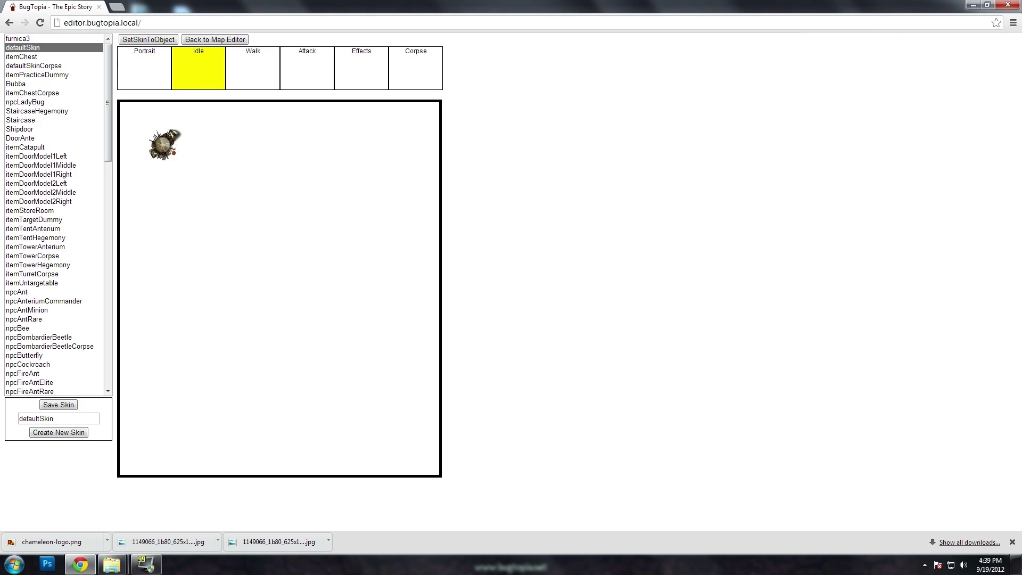
left_click(253, 67)
left_click(199, 68)
scroll(64, 233, "down", 10)
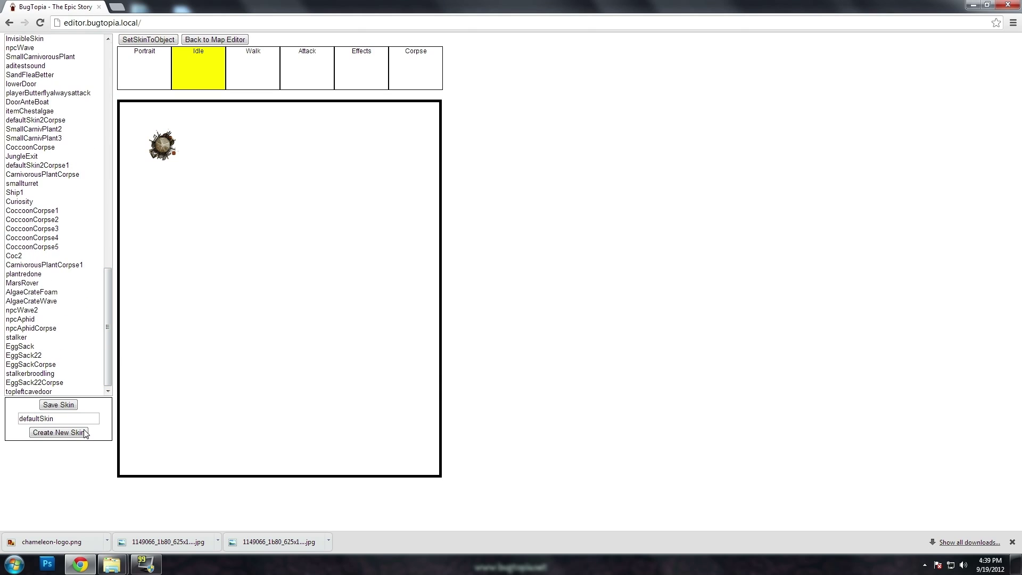
scroll(58, 278, "up", 10)
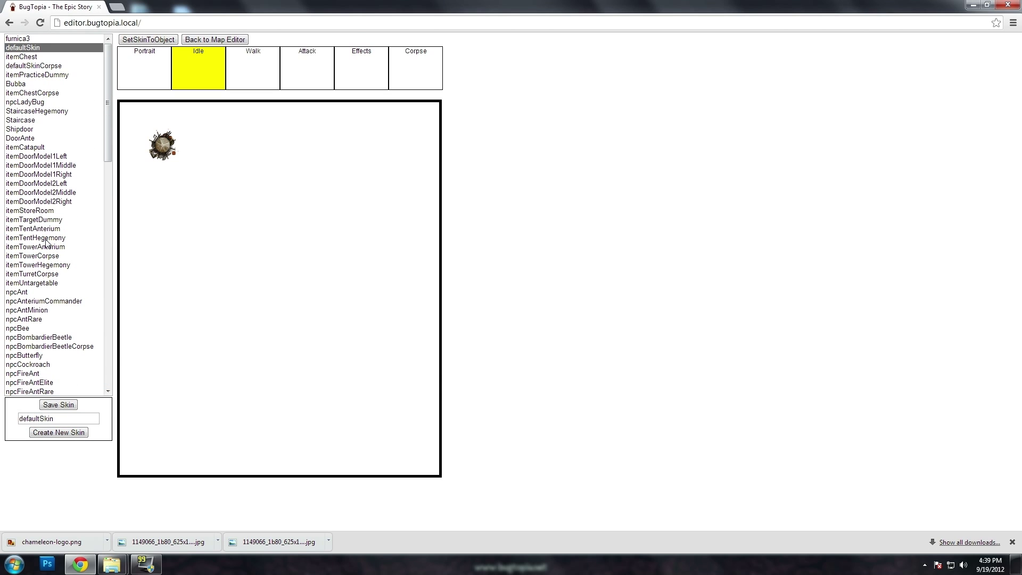
scroll(47, 245, "down", 5)
scroll(47, 248, "down", 5)
scroll(47, 252, "down", 5)
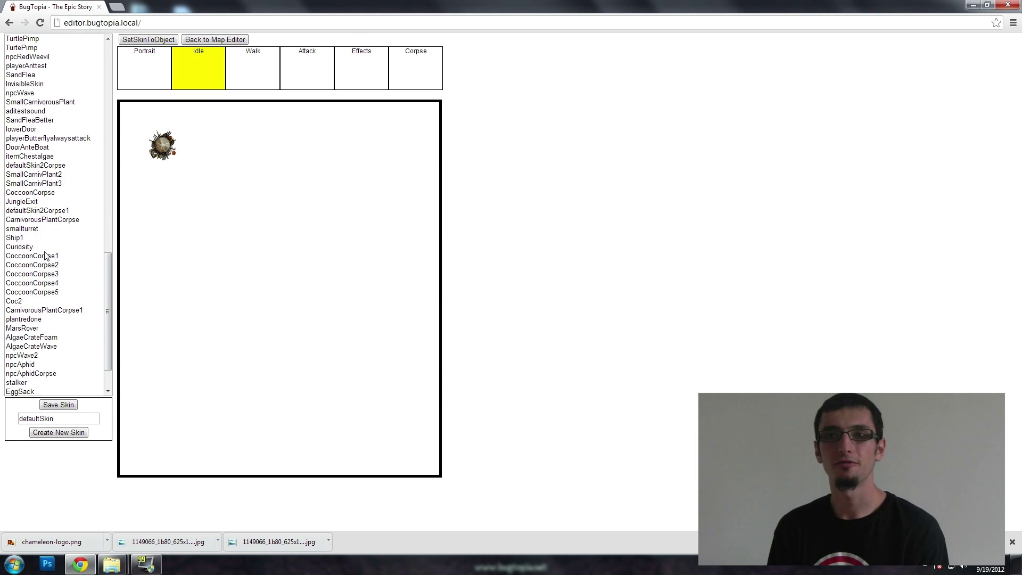
scroll(47, 254, "up", 4)
scroll(40, 232, "up", 4)
scroll(34, 212, "up", 3)
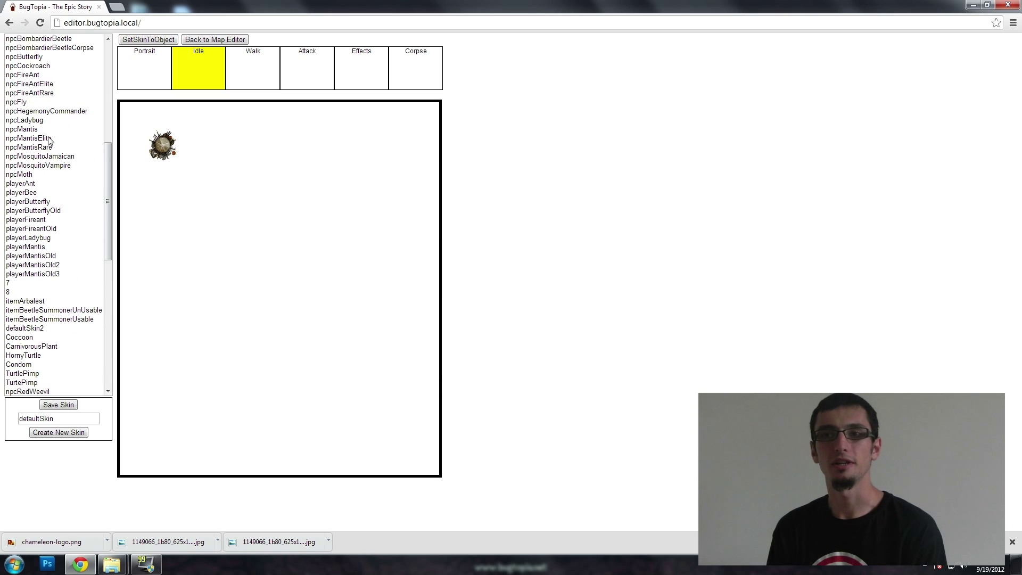
Apply the npcMoth skin to the Quest Giver and enlarge its range circle.
left_click(28, 57)
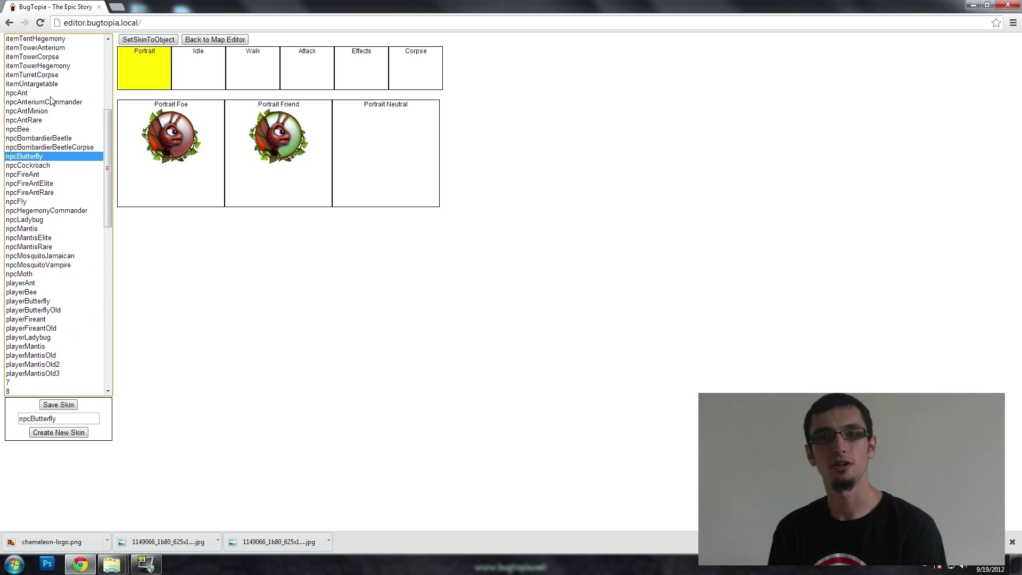
left_click(19, 274)
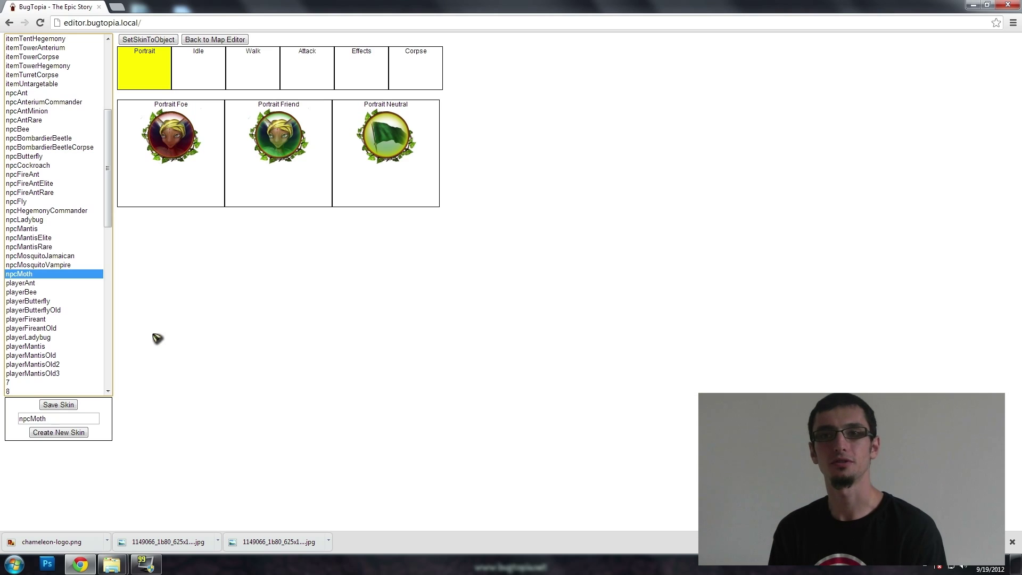
left_click(198, 68)
left_click(145, 67)
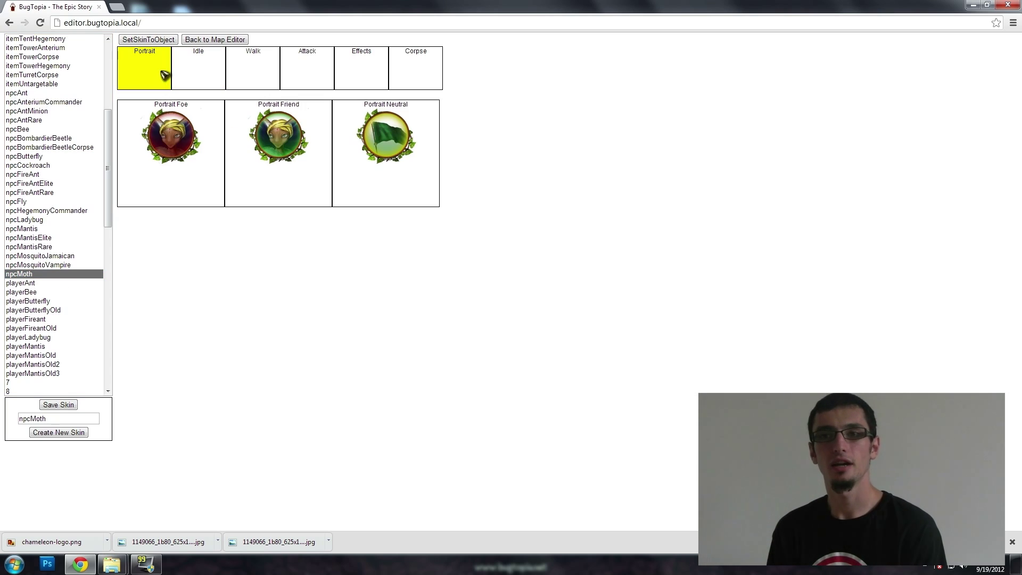
left_click(214, 40)
left_click_drag(262, 221, 267, 67)
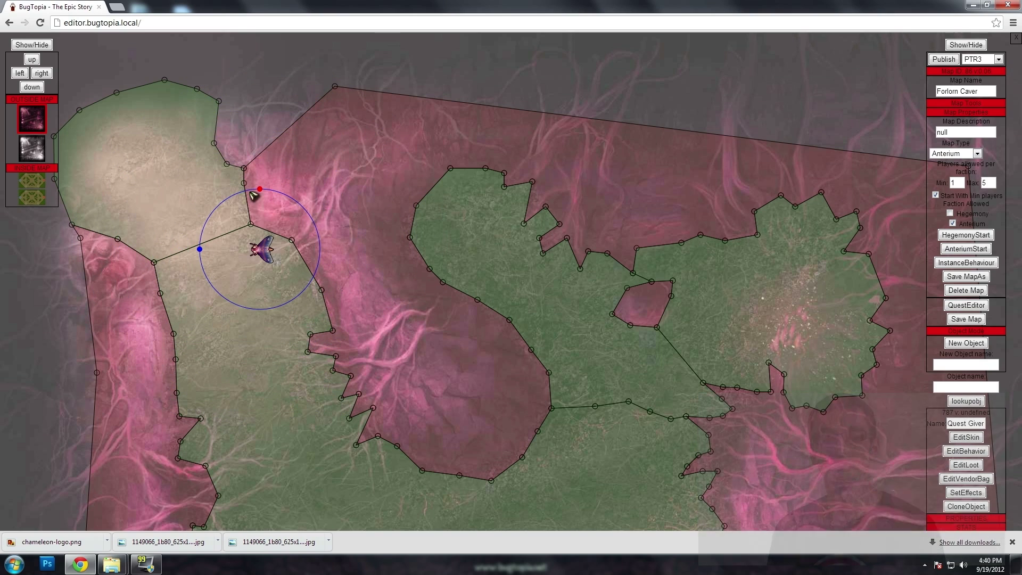
Select the moth Quest Giver to show its properties.
left_click(263, 250)
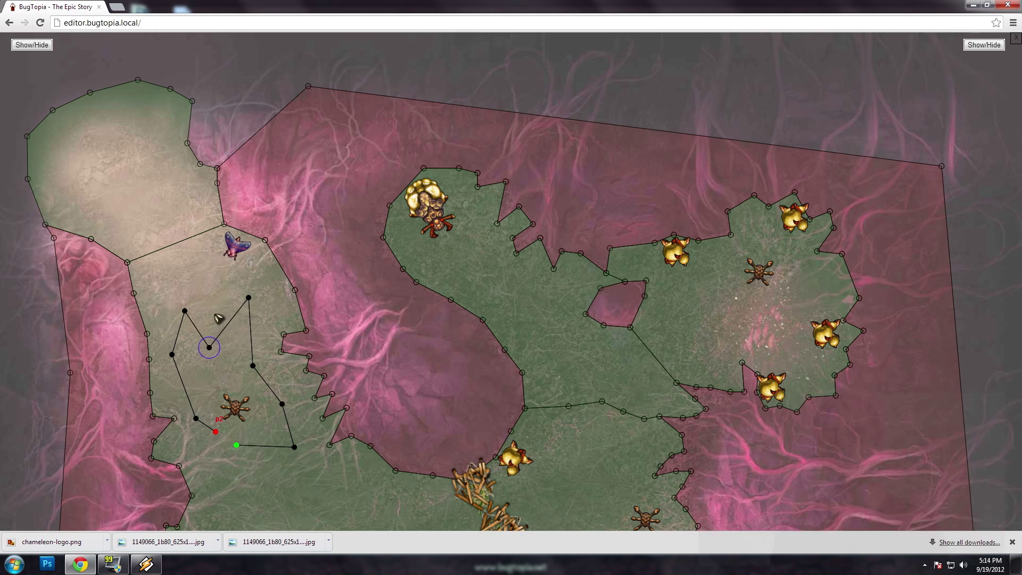
Lower a corner of the first patrol path, then draw paths p3 (lower-left) and p4 (east).
left_click(208, 297)
left_click_drag(172, 355, 175, 380)
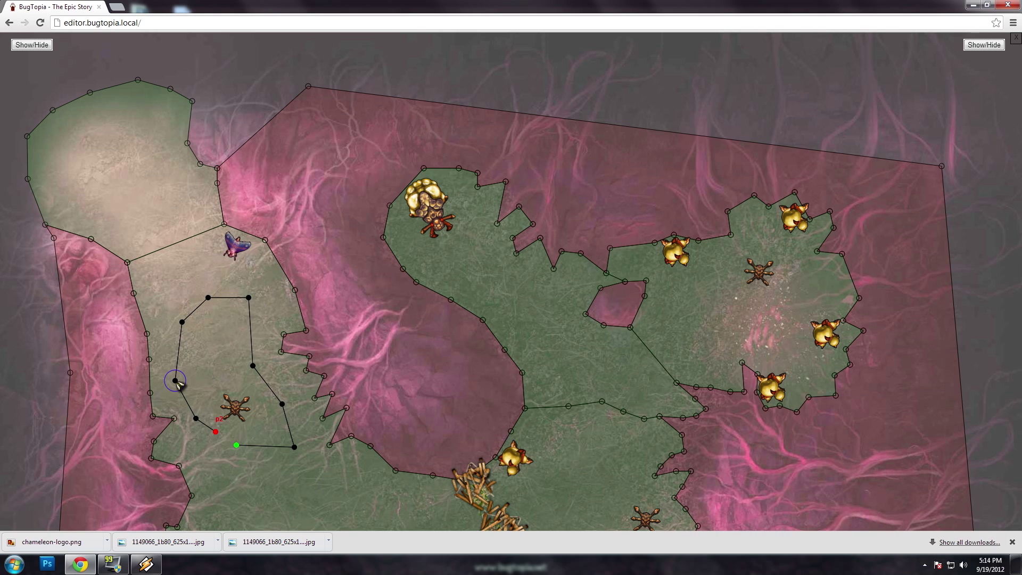
scroll(251, 479, "down", 1)
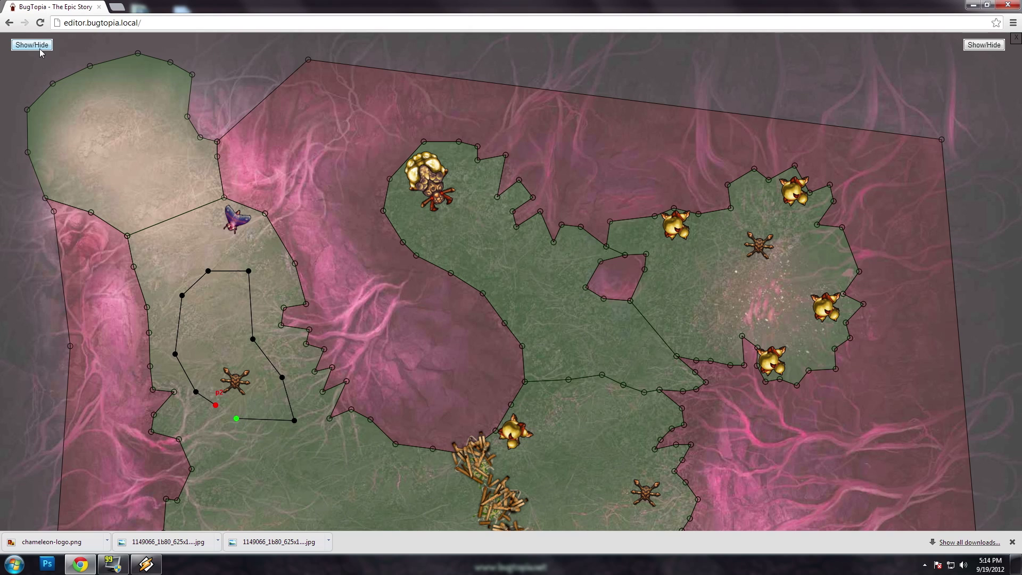
scroll(967, 46, "up", 1)
left_click(966, 47)
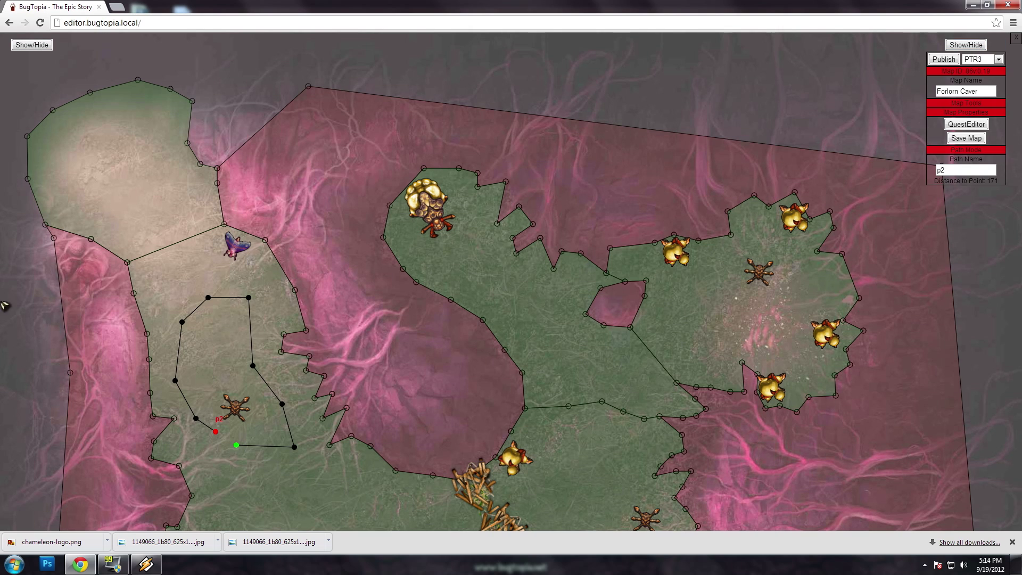
scroll(511, 320, "up", 2)
scroll(239, 476, "down", 1)
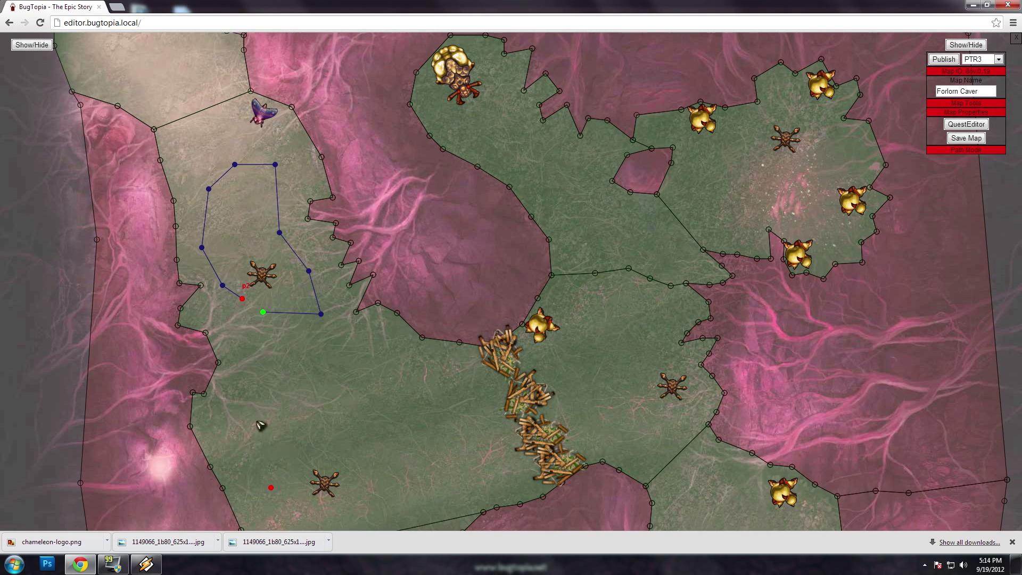
left_click(384, 506)
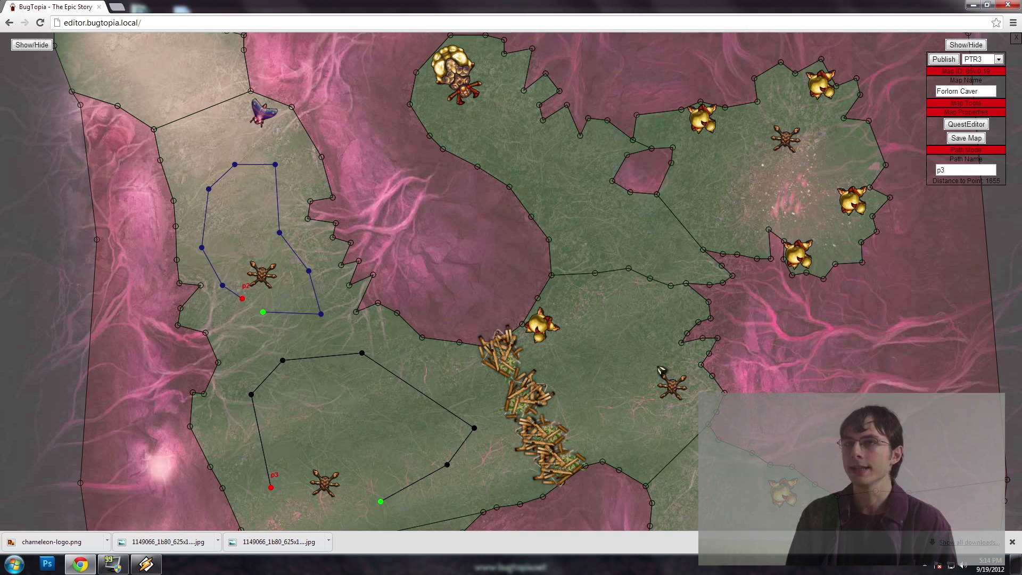
left_click(728, 168)
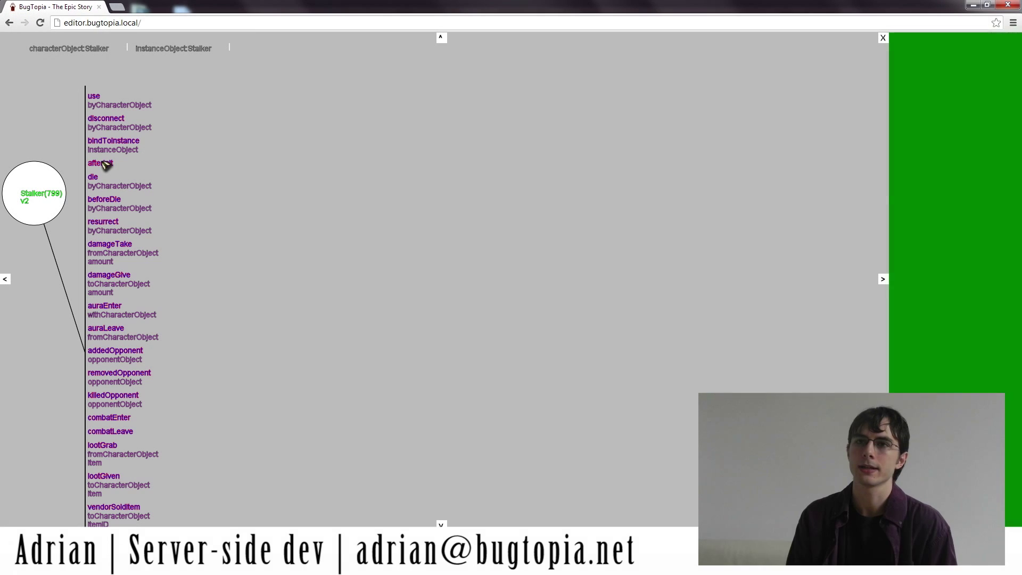
Attach npcPatrolAggressiveLoop to the Stalker's afterInit with movePath 'patrol', and save the behaviour.
left_click_drag(956, 122, 319, 165)
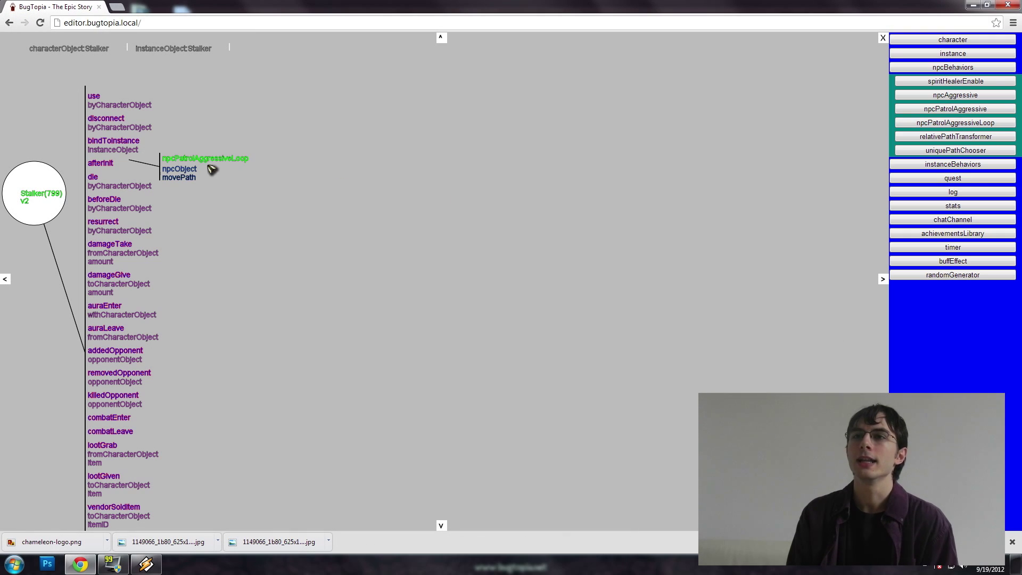
left_click(325, 177)
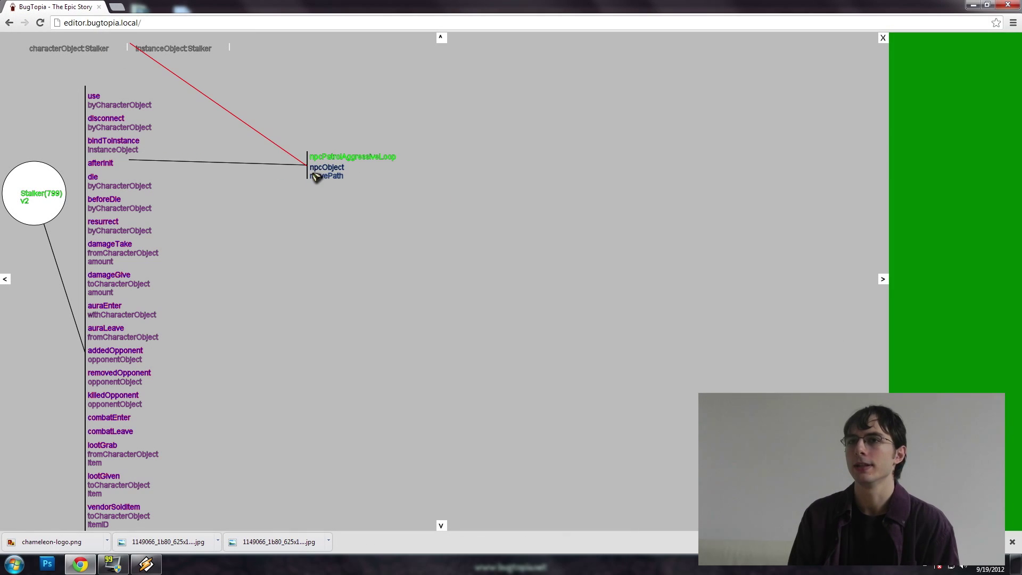
left_click(313, 197)
left_click(16, 39)
left_click(13, 58)
left_click(50, 39)
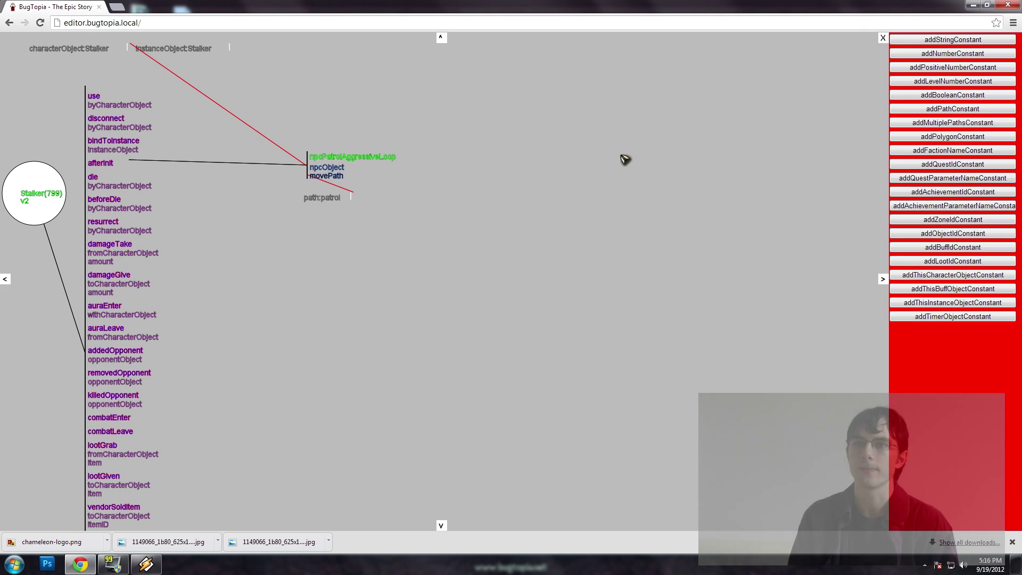
key("ctrl+s")
left_click(522, 295)
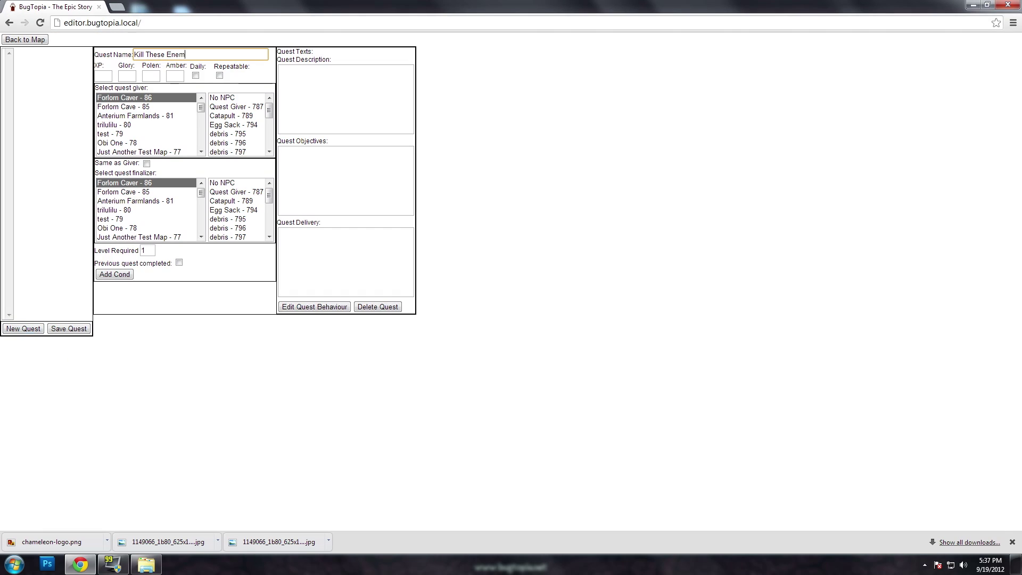
Make Quest Giver 787 giver and finisher, fill description, objectives and delivery, then save.
left_click(236, 106)
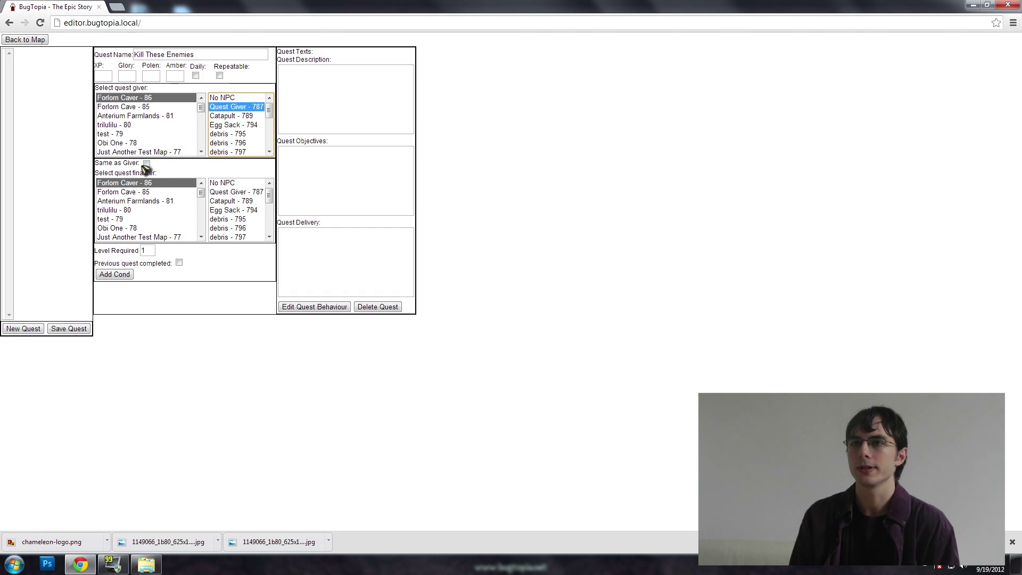
left_click(147, 163)
left_click(335, 92)
type("Hello there! I need you to kill these annoying pests")
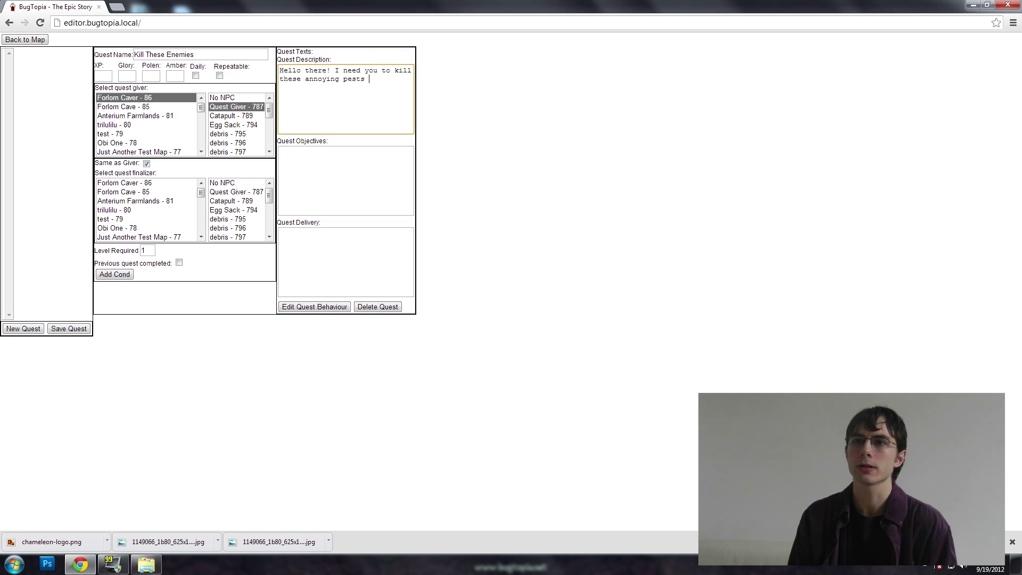
type(" Can you help me?")
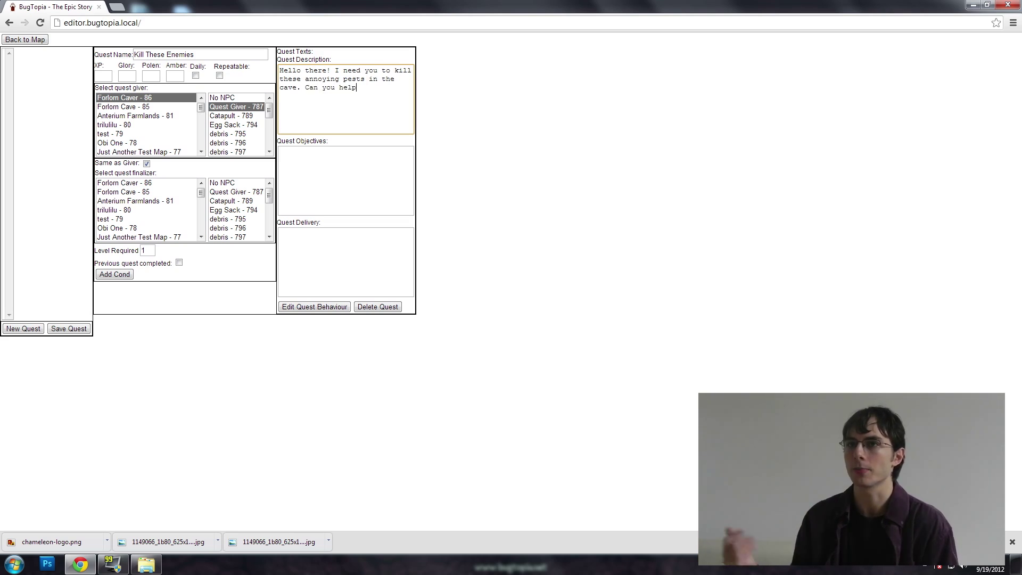
left_click(345, 180)
type("Kill 3 annoying pests")
left_click(345, 256)
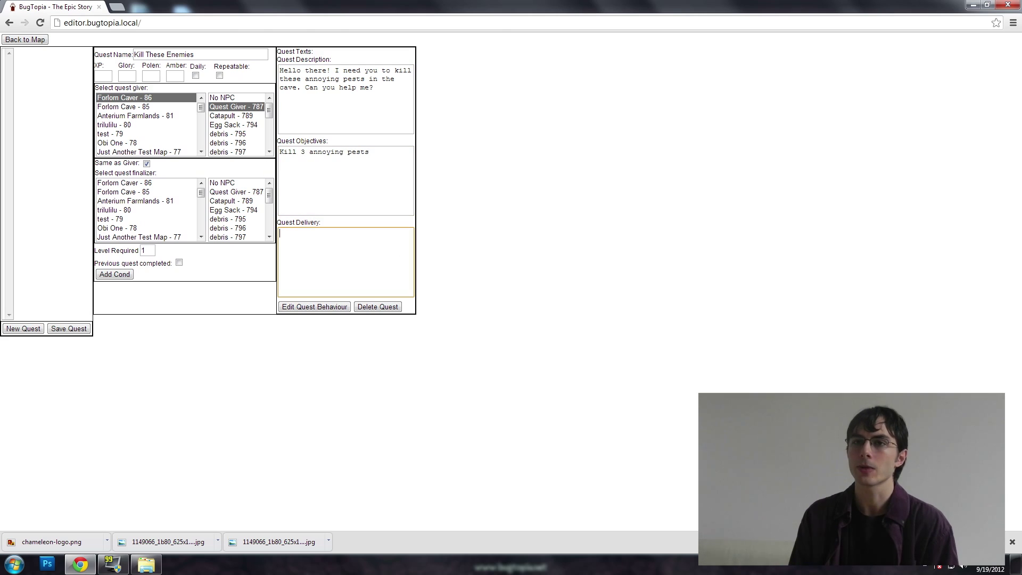
type("Well done!")
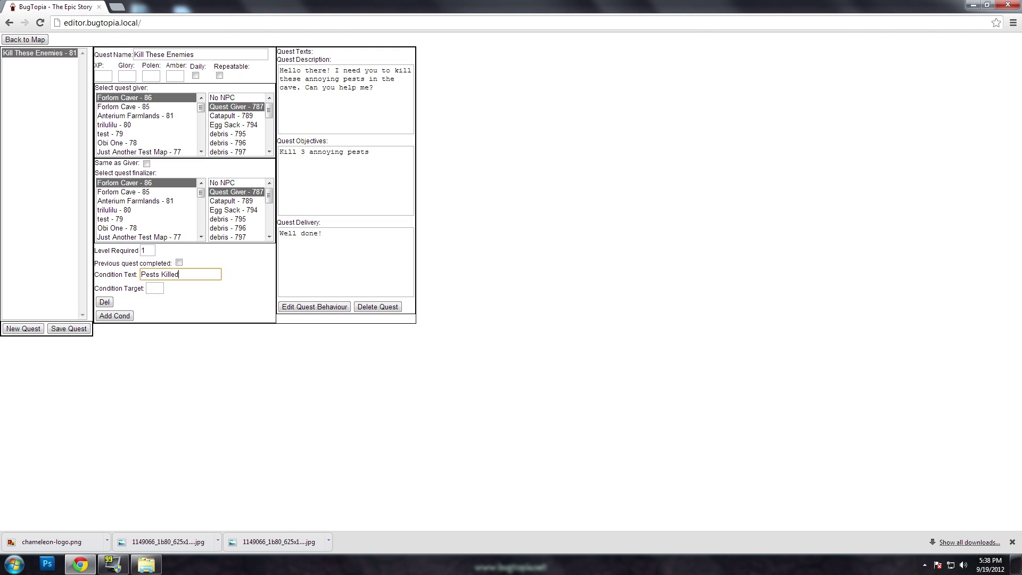
left_click(89, 328)
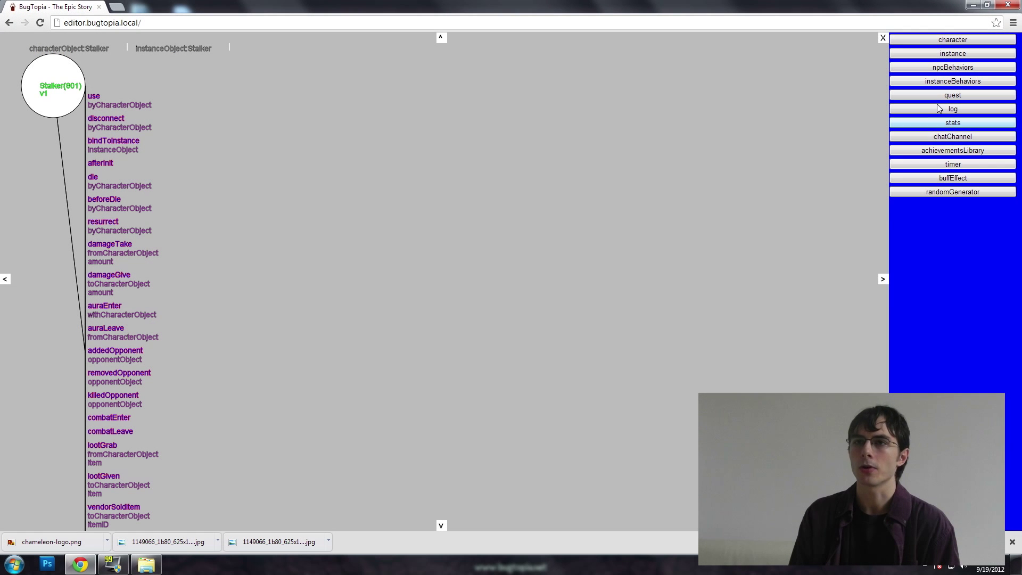
Wire a questConditionUpdate to the Stalker's die event, targeting quest Kill These Enemies (81).
left_click(952, 95)
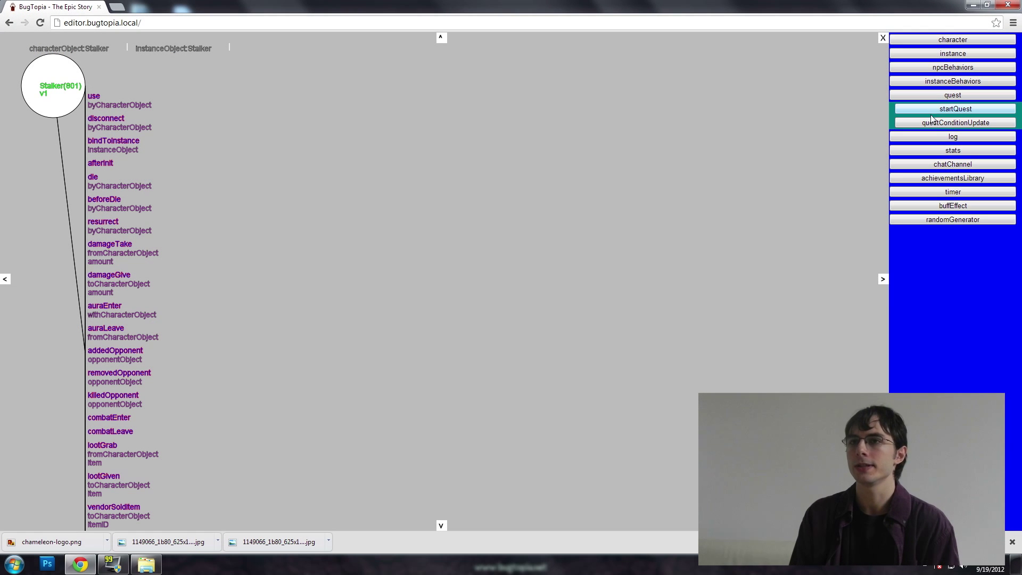
left_click(956, 122)
mouse_move(184, 171)
left_mouse_down()
mouse_move(376, 200)
mouse_move(172, 47)
left_mouse_up()
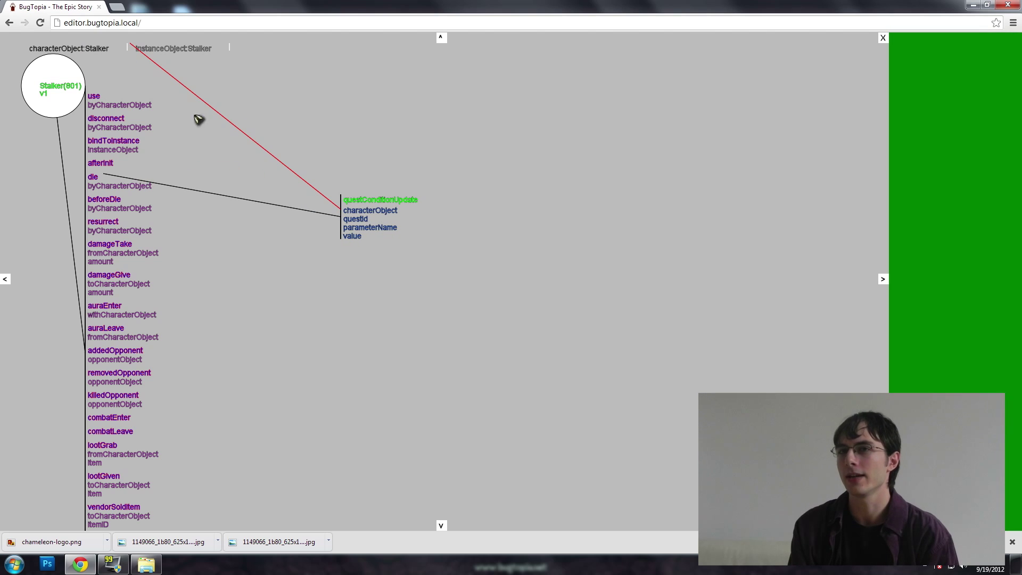
left_click(355, 220)
left_click(125, 39)
scroll(65, 120, "down", 5)
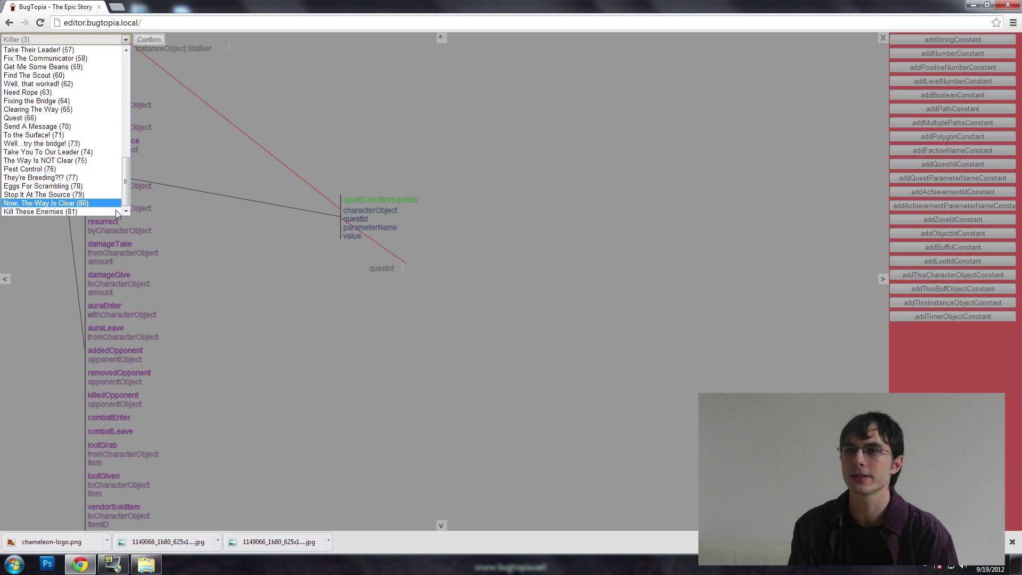
left_click(47, 216)
left_click(149, 39)
Set the update's parameter to q81_1PestsKilled with value 1, then move the node up.
left_click(370, 228)
left_click(130, 64)
left_click(148, 45)
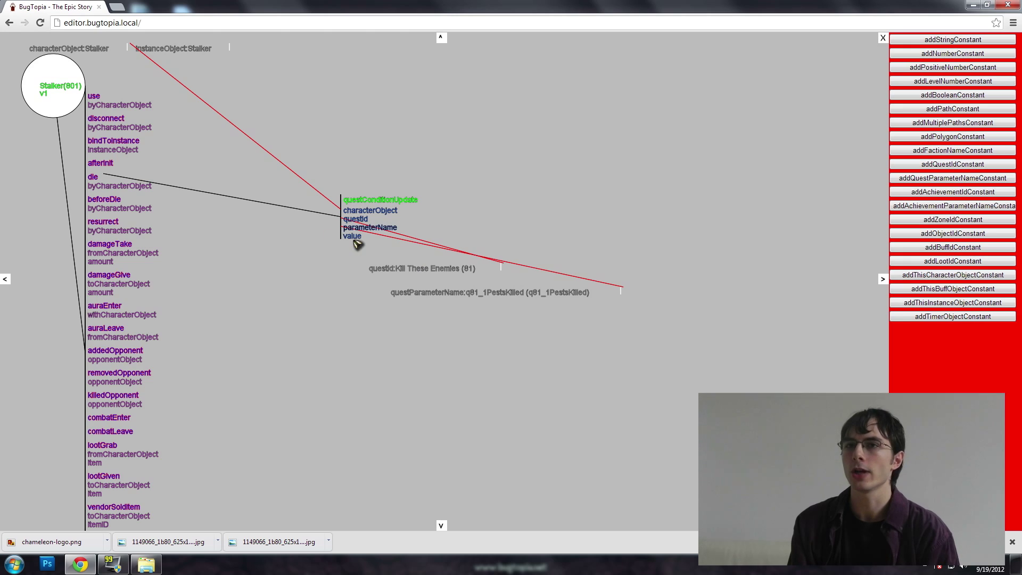
left_click(352, 236)
type("1")
left_click(524, 302)
left_click_drag(381, 209, 392, 155)
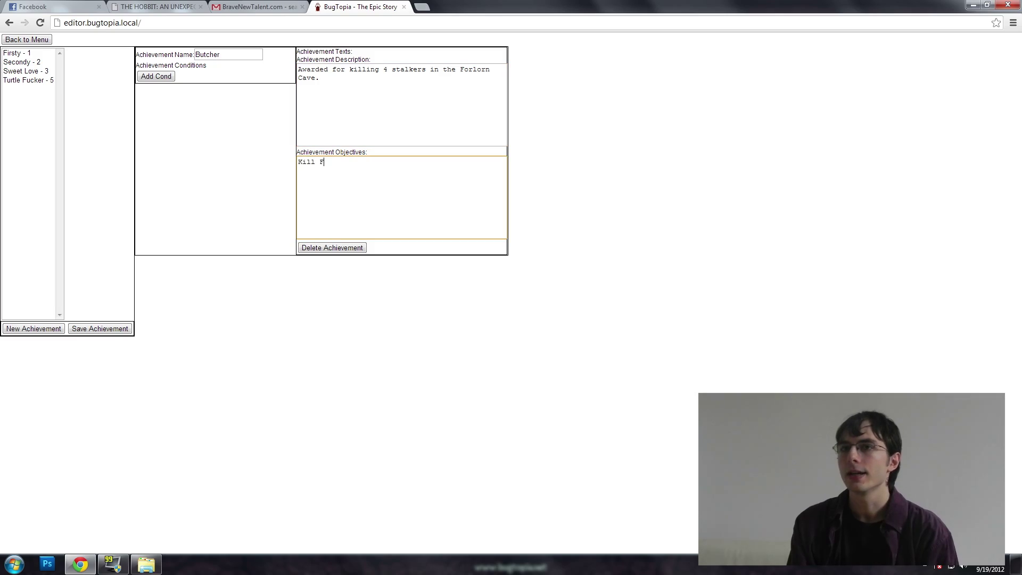
Add a condition to the Butcher achievement and reopen the Stalker's behaviour graph.
left_click(156, 75)
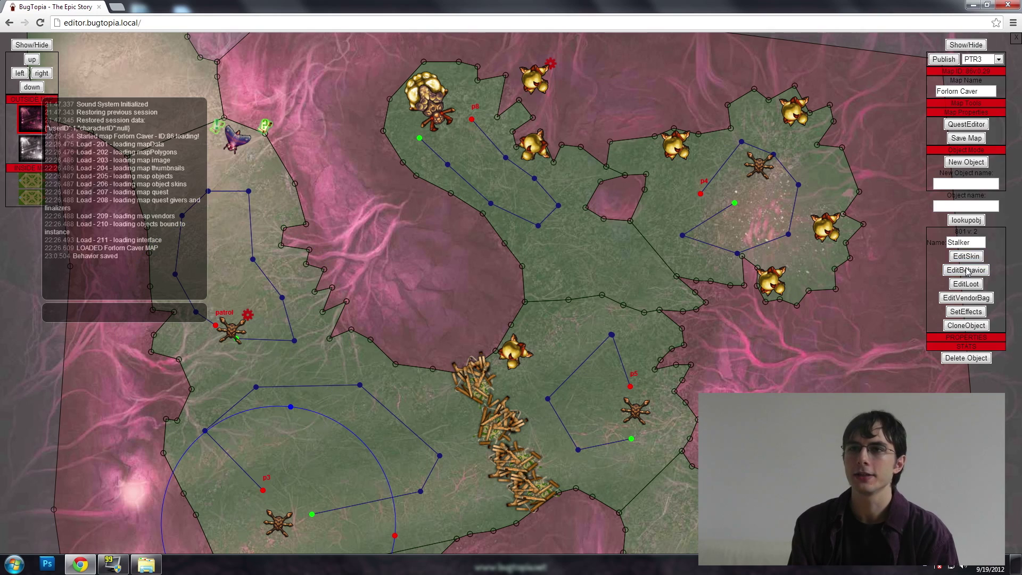
left_click(966, 270)
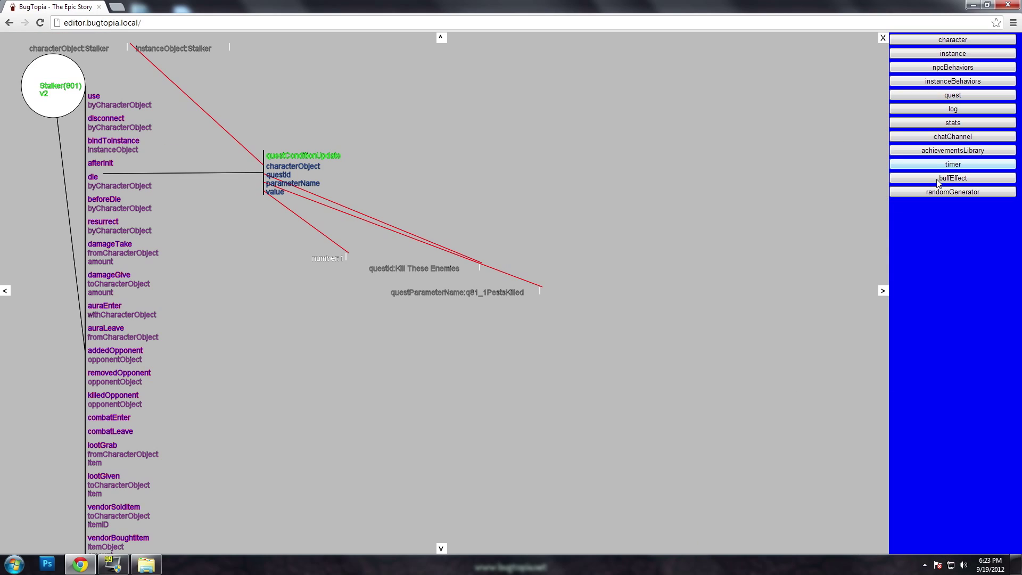
Add an achievementConditionUpdate node fed by the Stalker, with achievement id Butcher.
left_click(932, 156)
left_click(272, 208)
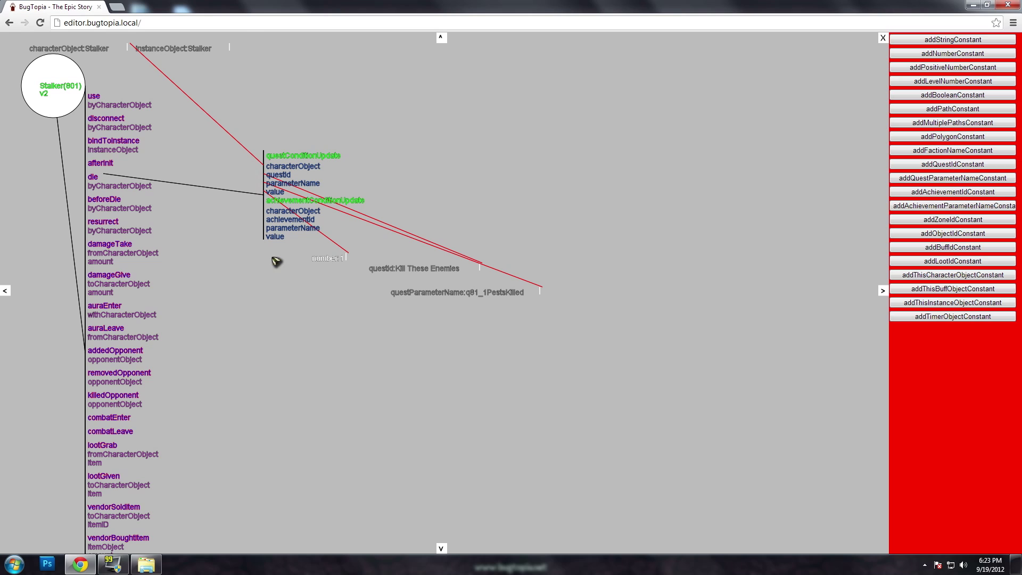
left_click(73, 49)
left_click(281, 221)
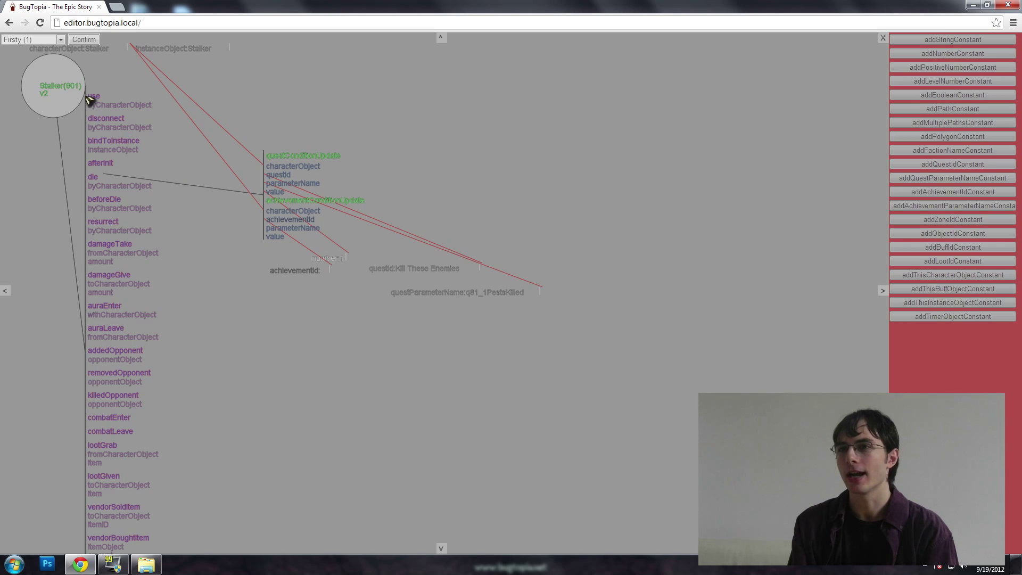
left_click(60, 40)
left_click(32, 84)
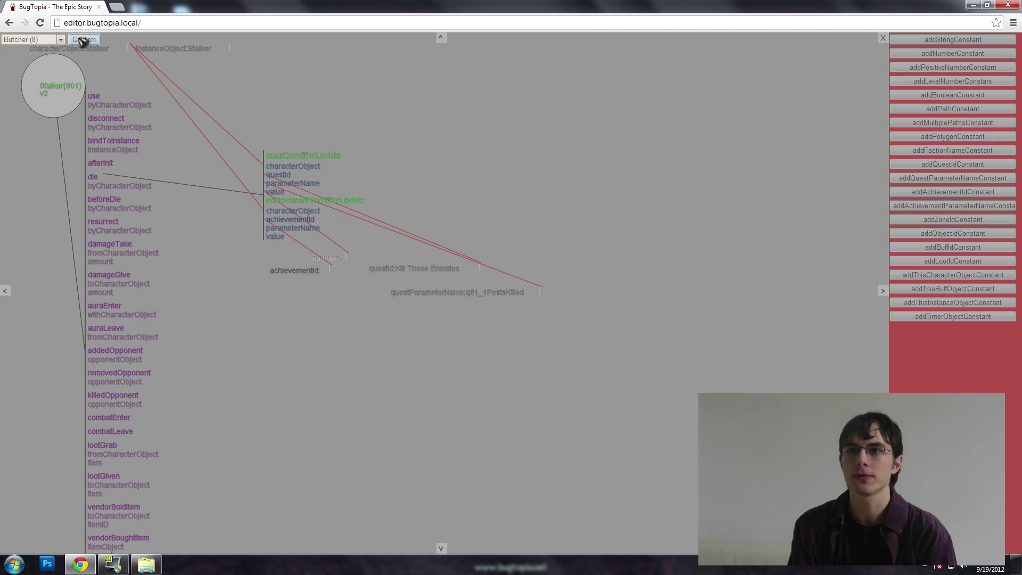
left_click(82, 40)
Set the node's parameter to q8_1Stalkerskilled with value 1.
left_click(281, 229)
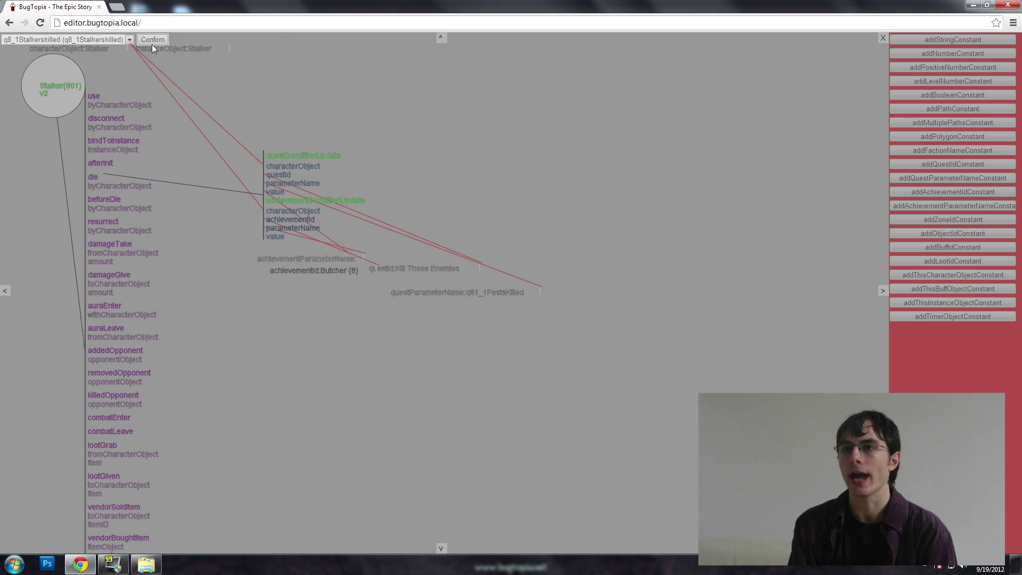
left_click(153, 39)
left_click(275, 237)
type("1")
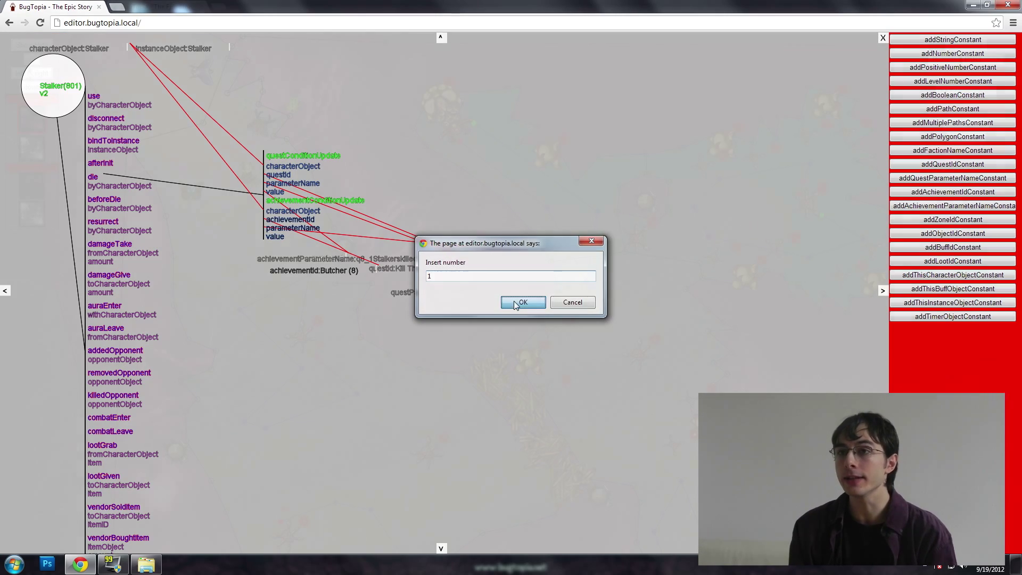
key("Return")
Set the Forlorn Stalker's achievement node to Butcher.
left_click(304, 395)
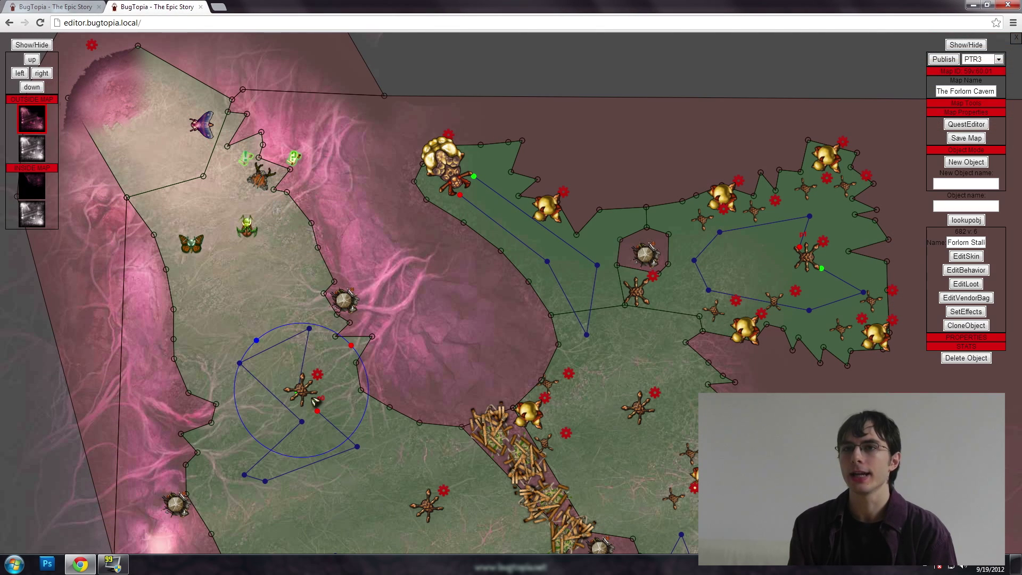
left_click(962, 270)
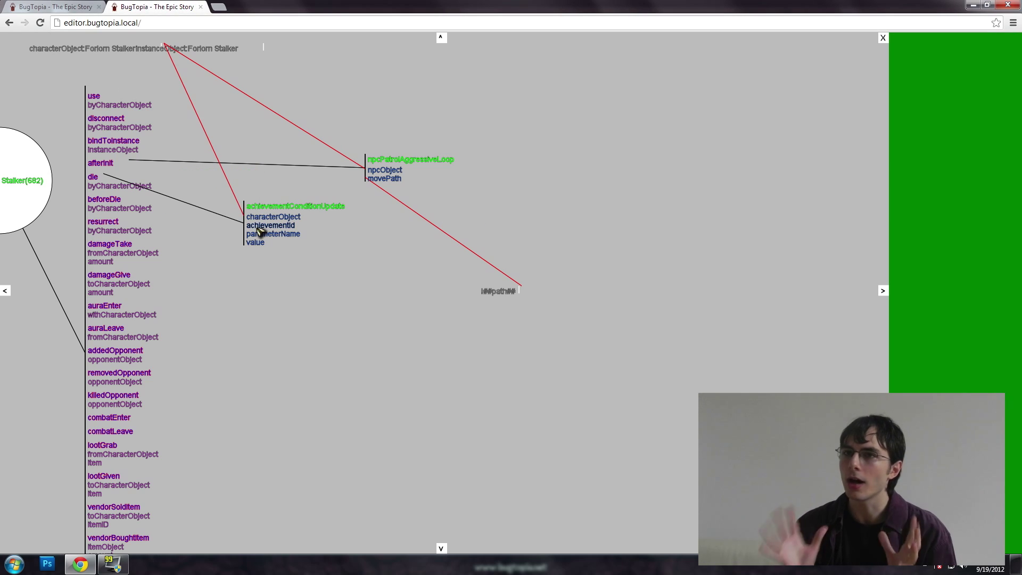
left_click(270, 225)
left_click(33, 40)
left_click(32, 48)
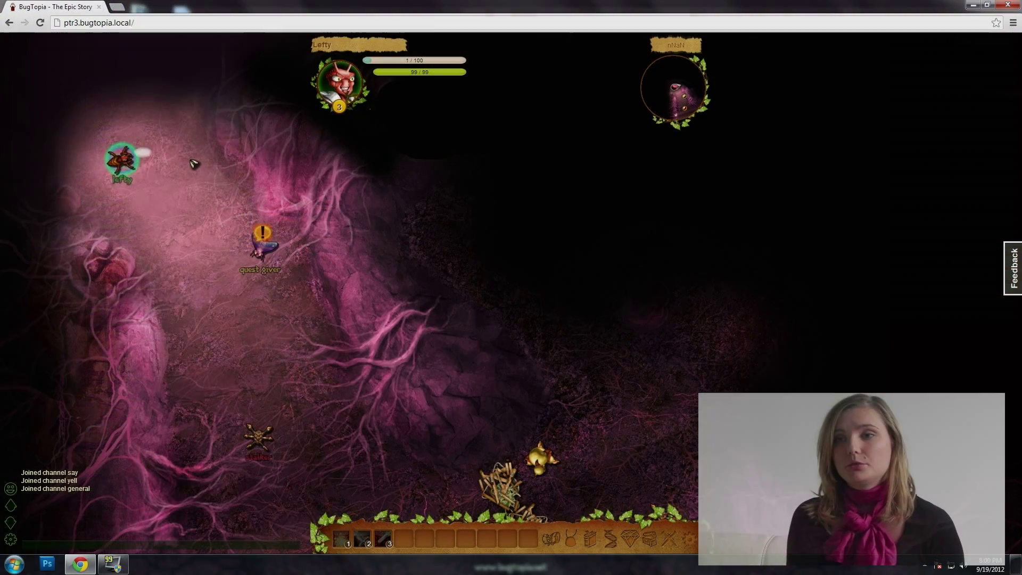
Walk Lefty to the quest giver, check the character sheet, and accept Kill These Enemies.
left_click(194, 163)
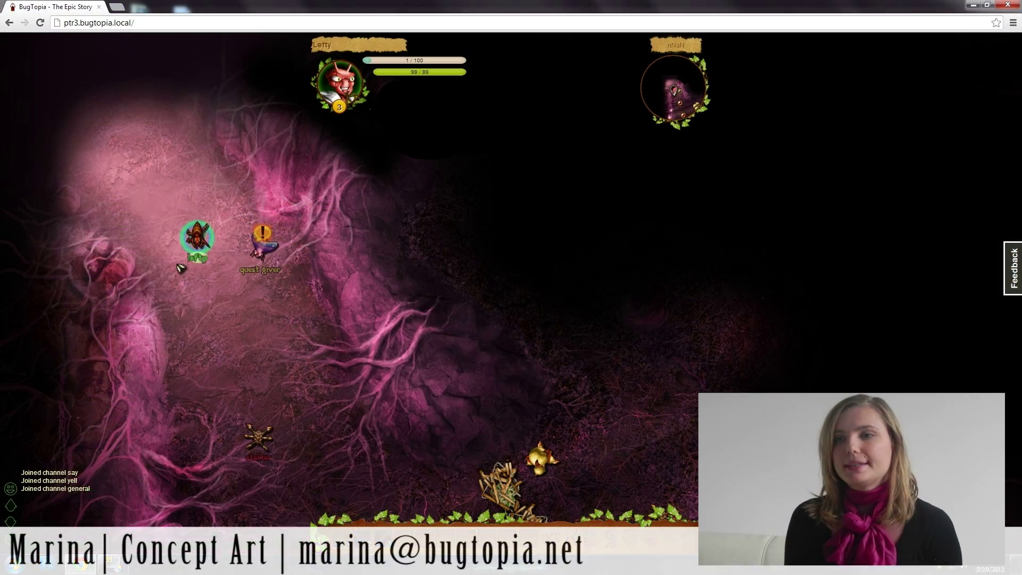
key("c")
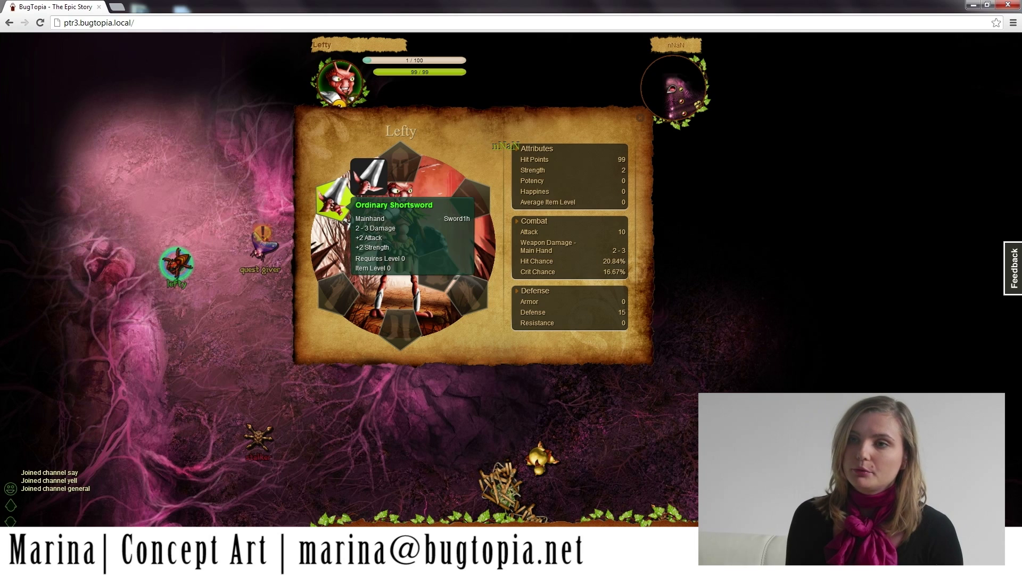
key("c")
left_click(262, 243)
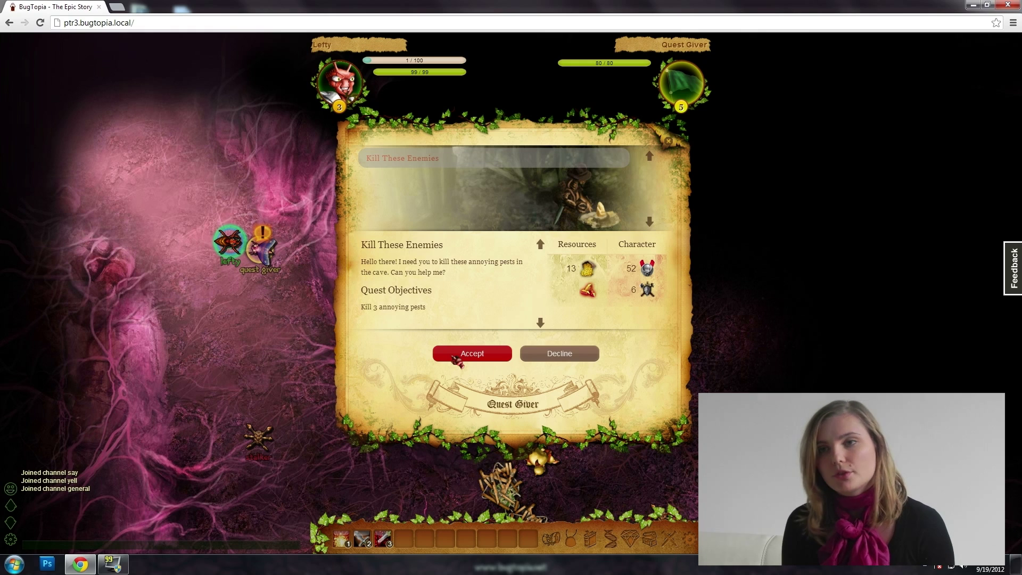
left_click(472, 353)
left_click(300, 353)
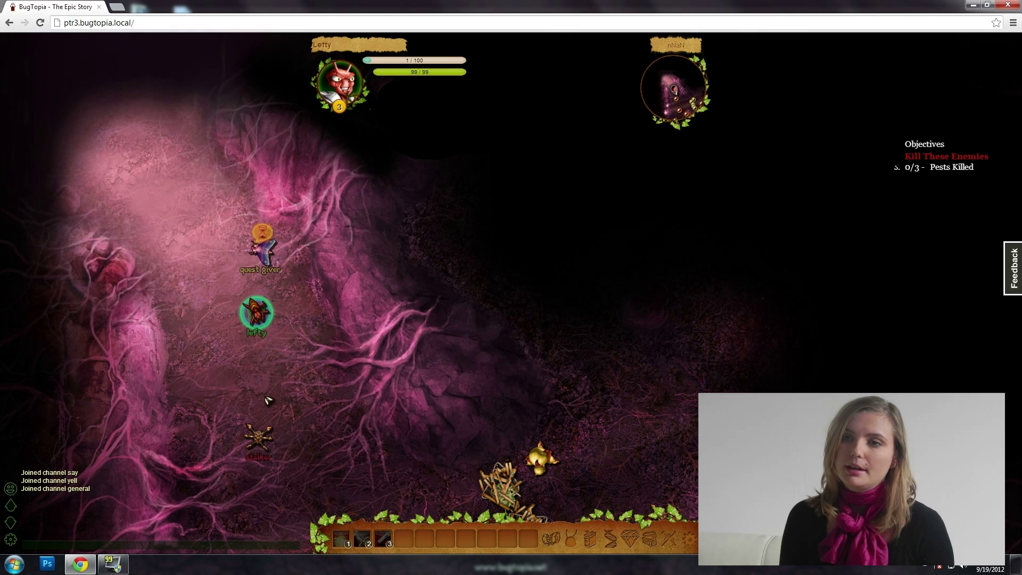
Kill two stalkers with abilities 2 and 1, reaching 2/3 pests killed.
left_click(257, 436)
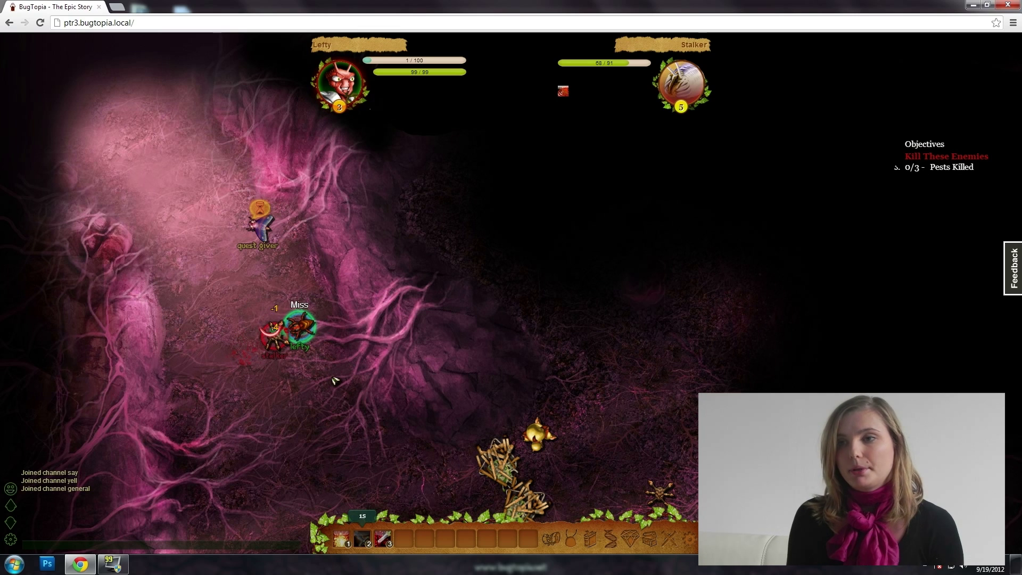
key("2")
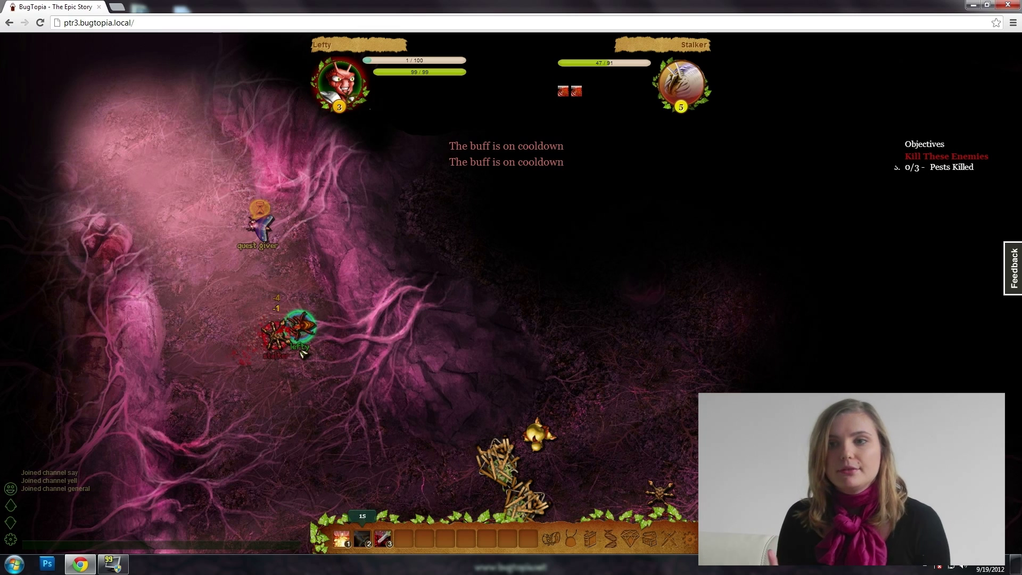
key("2")
key("2")
key("2")
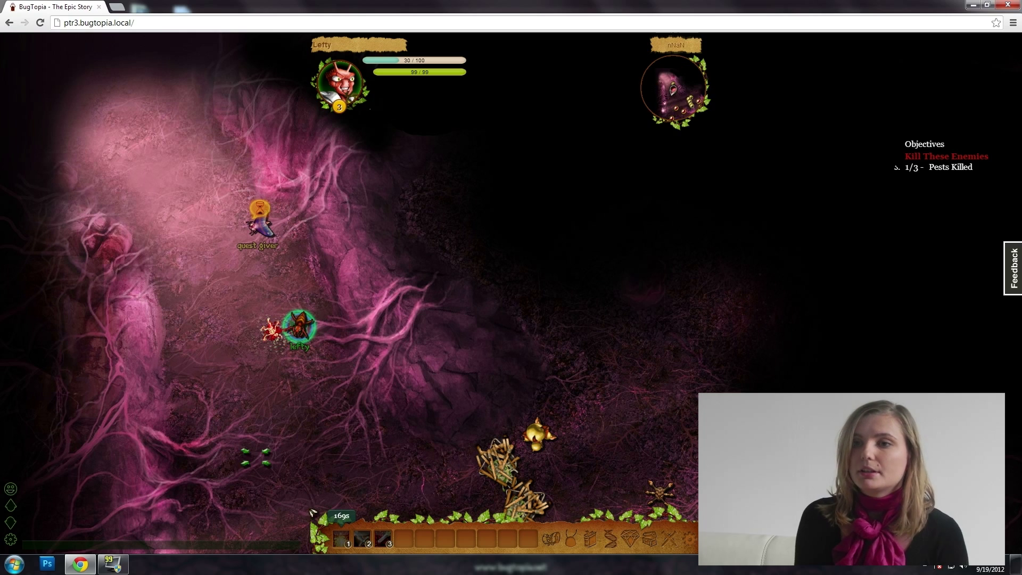
left_click(302, 449)
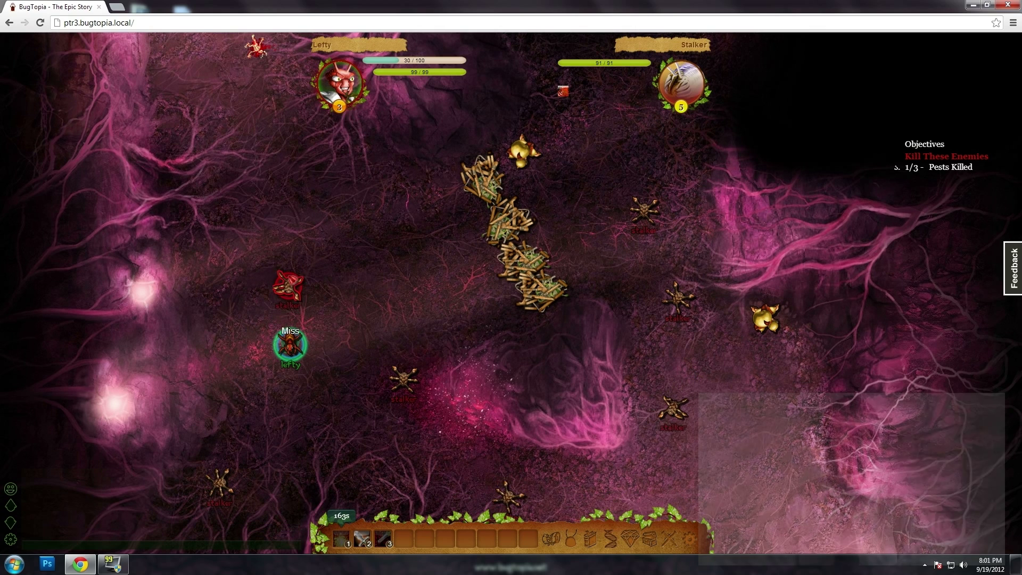
key("1")
key("1")
key("1")
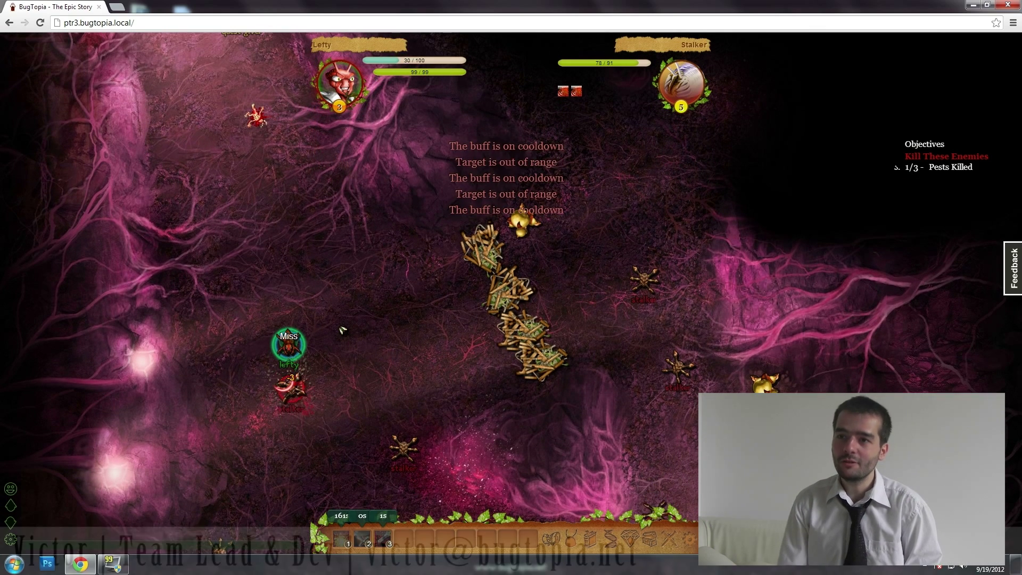
key("1")
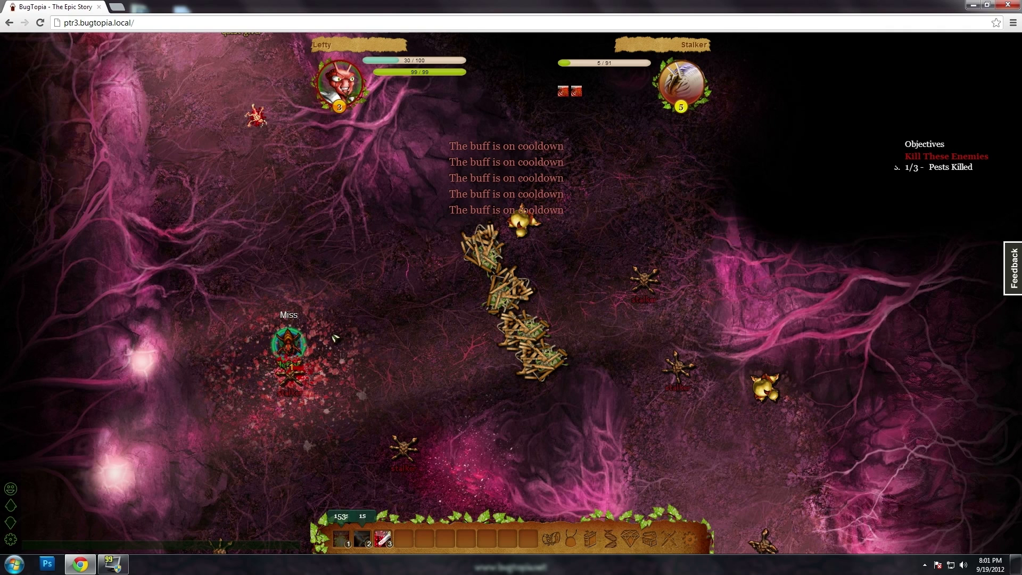
key("1")
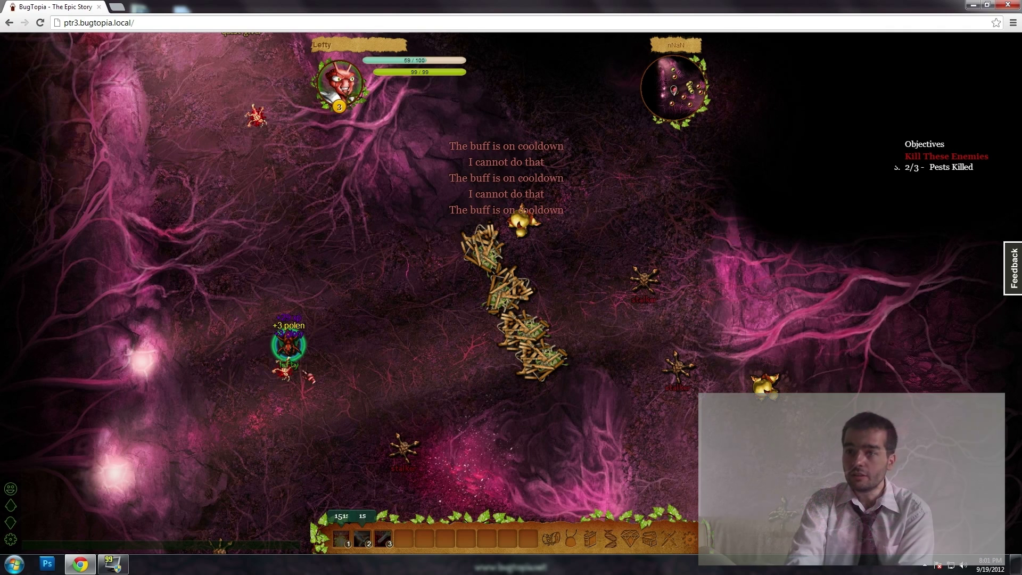
Target the next nearby stalker and attack it with ability 2.
left_click(373, 372)
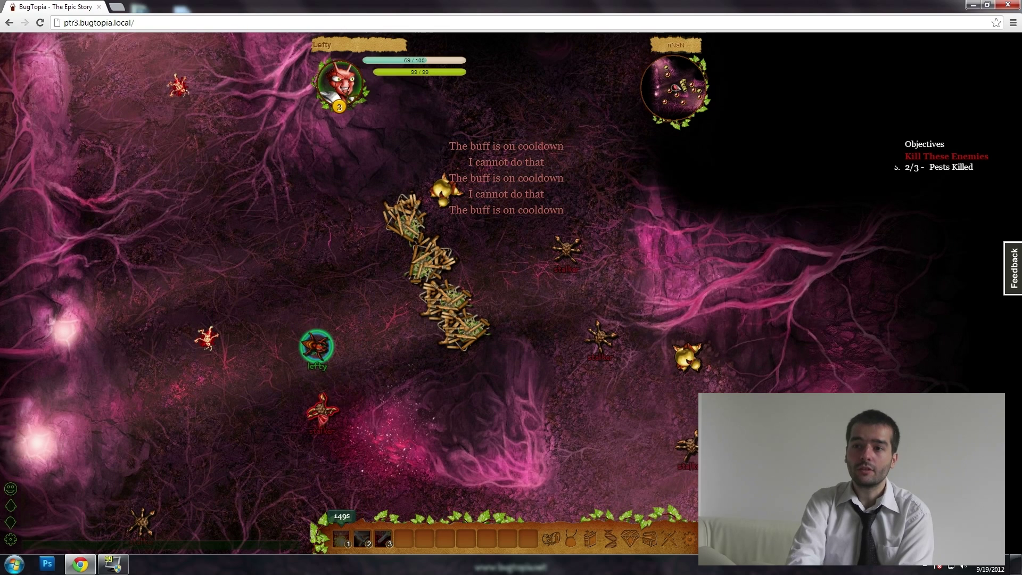
left_click(371, 377)
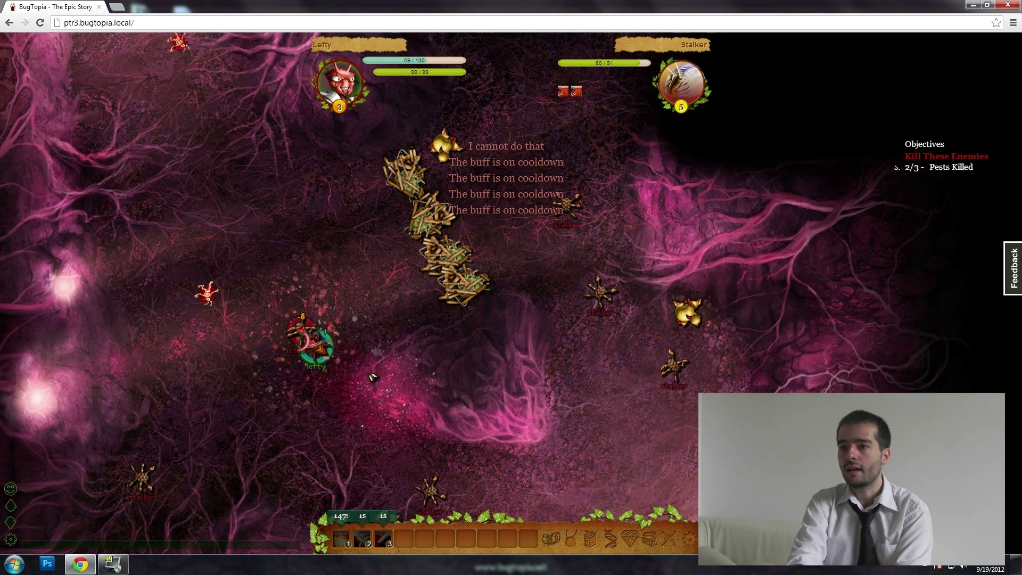
key("2")
key("2")
key("2")
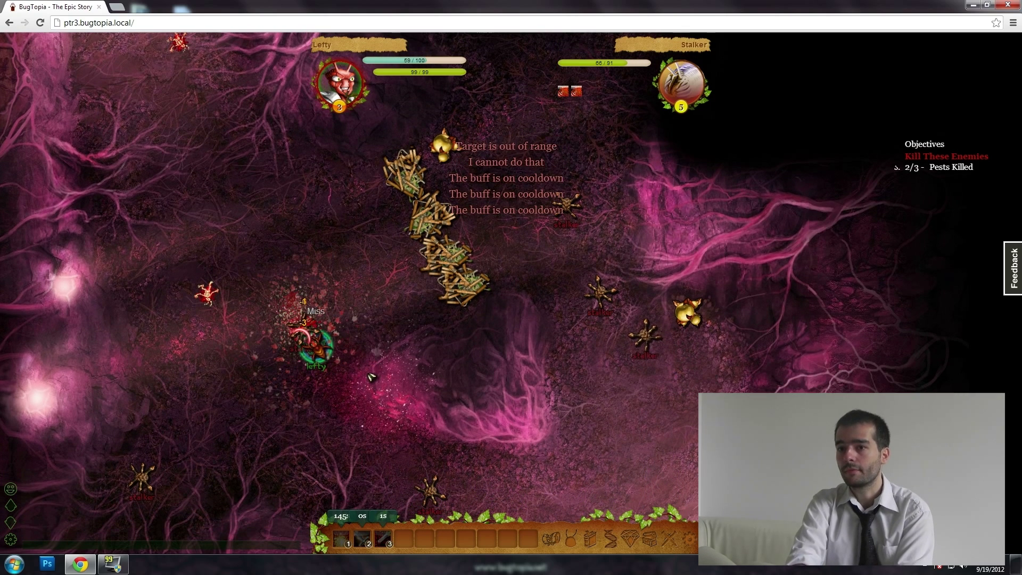